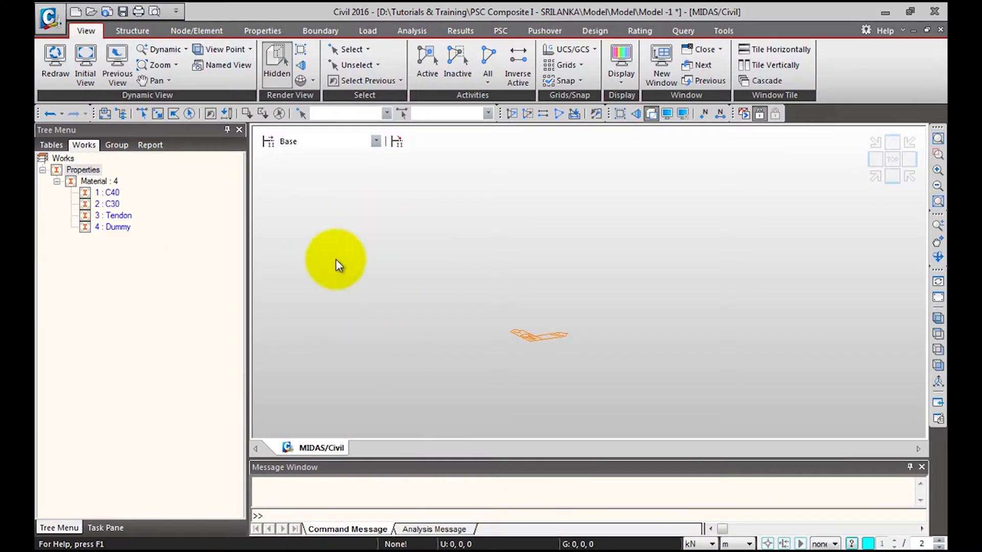
Start adding a new section in the section properties.
left_click(264, 31)
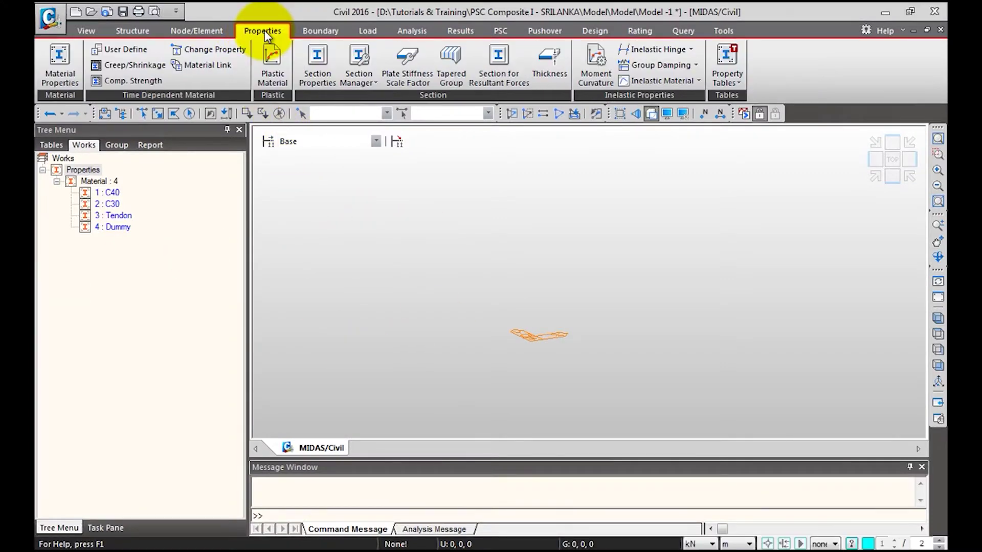
left_click(322, 72)
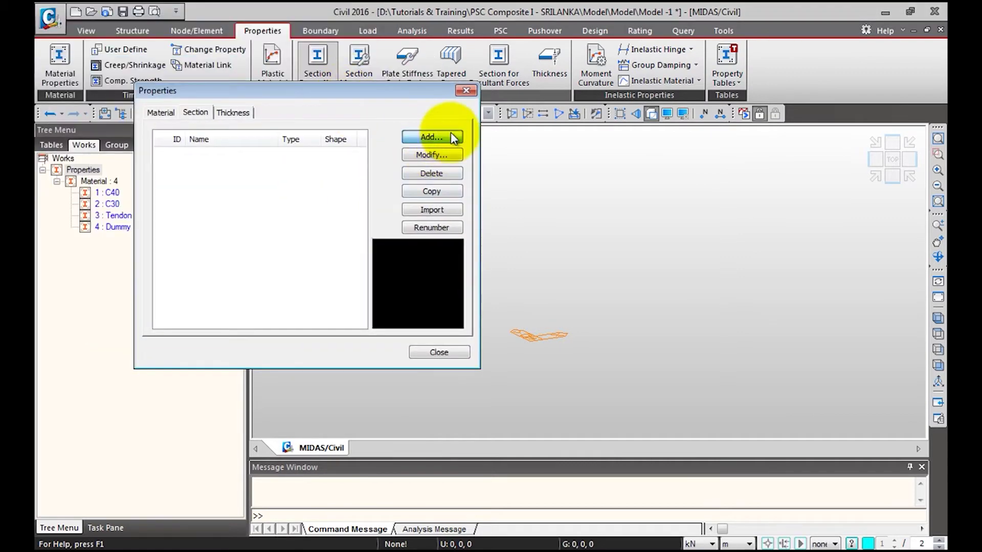
left_click(453, 137)
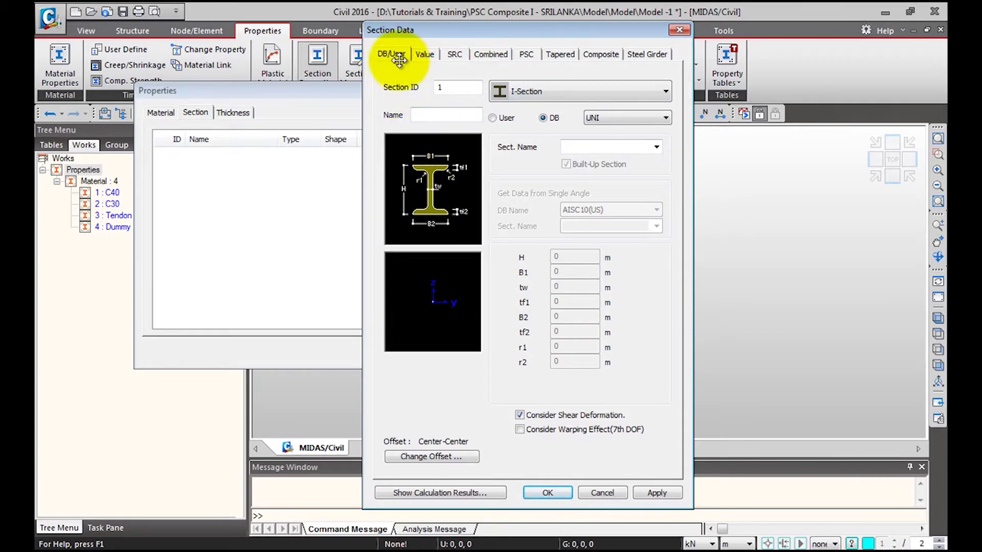
Pick the I-Section shape and choose section J 254x203x81.85 from the BS database.
left_click(576, 92)
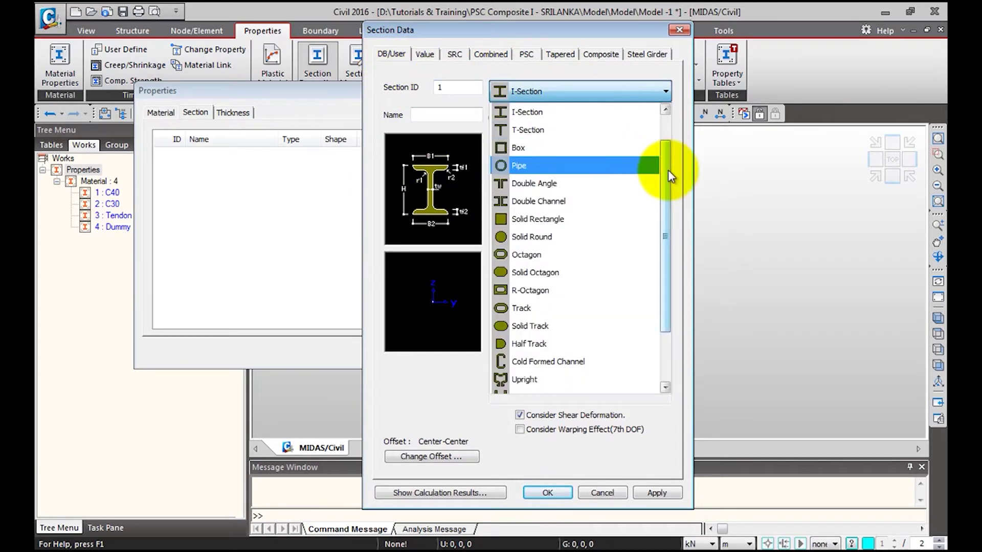
left_click_drag(668, 170, 665, 135)
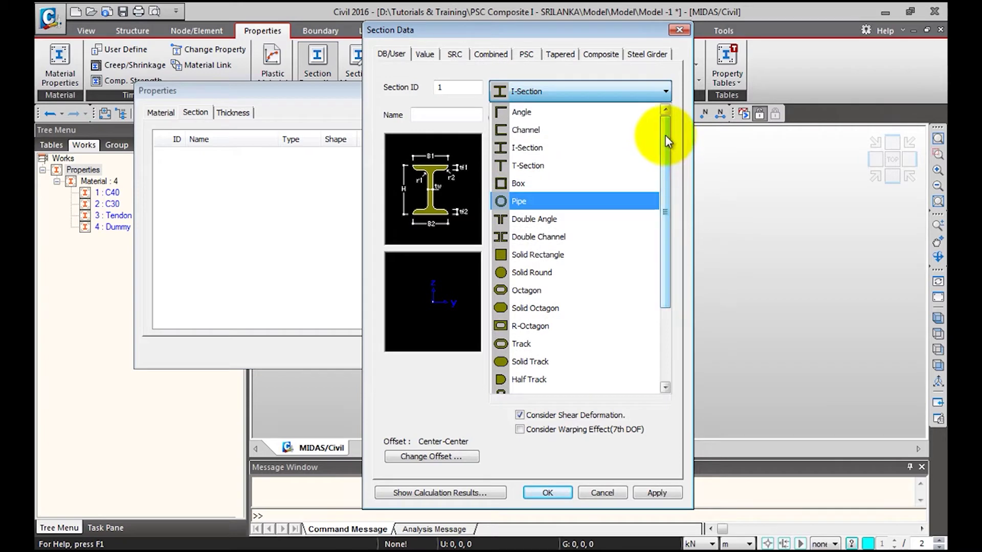
mouse_move(668, 179)
left_mouse_down()
mouse_move(666, 275)
mouse_move(663, 174)
left_mouse_up()
left_click(588, 147)
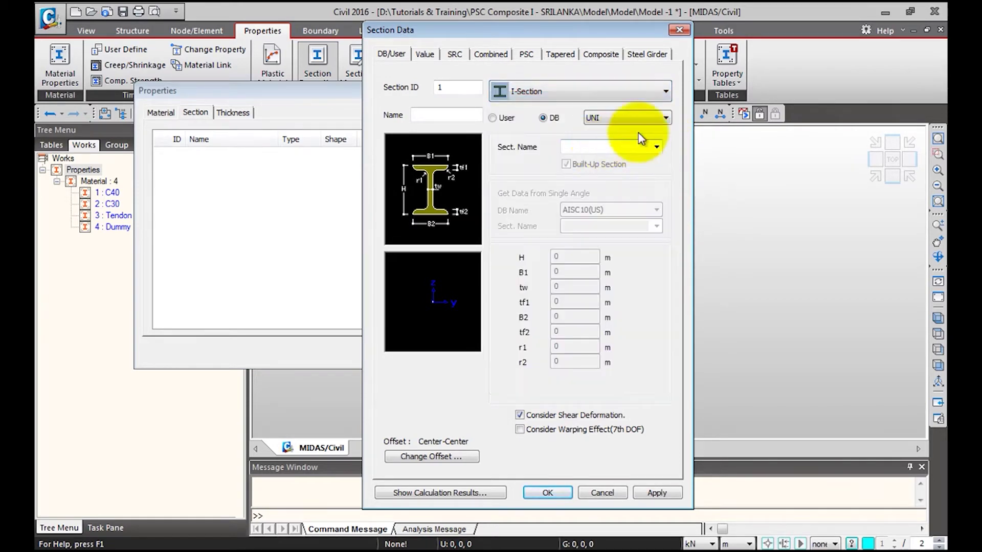
left_click(640, 117)
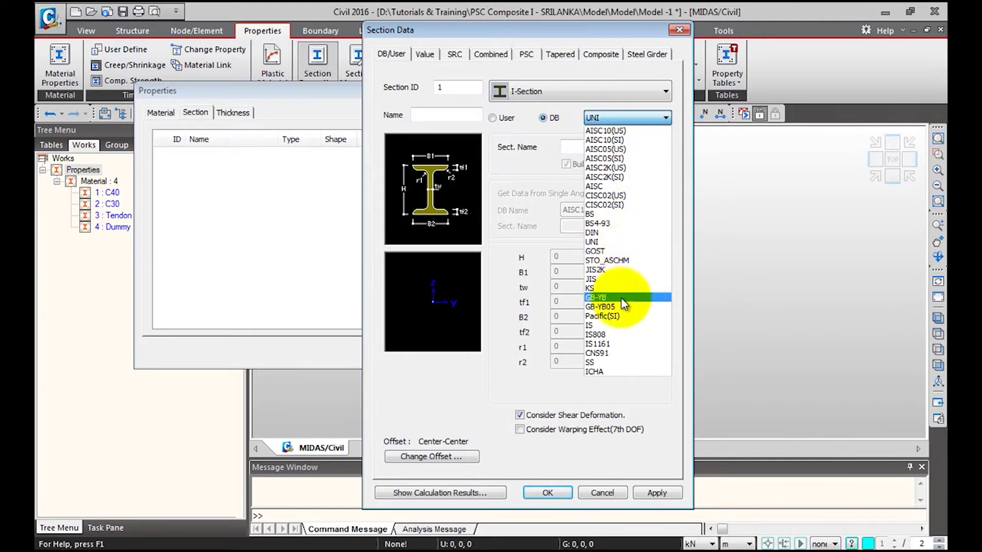
left_click(634, 214)
left_click(656, 148)
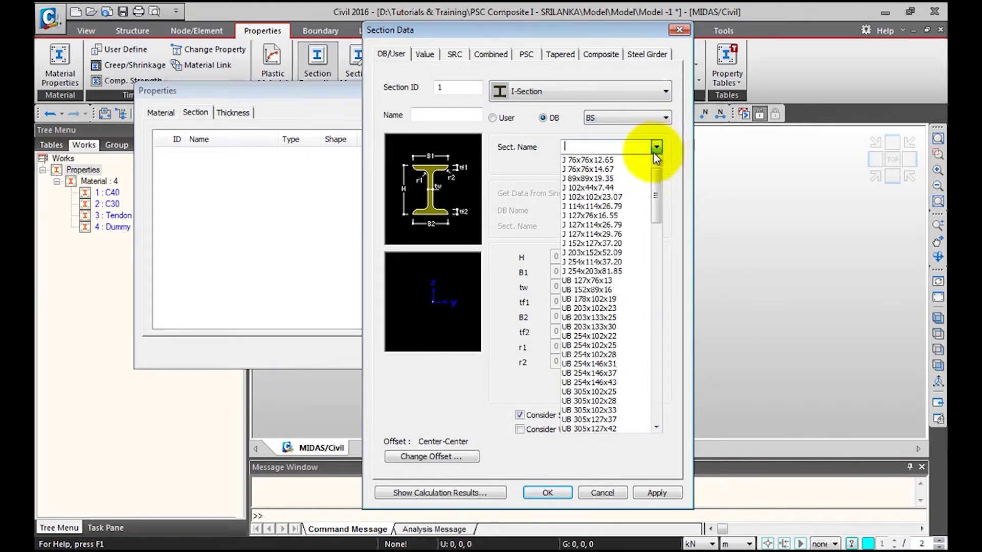
mouse_move(657, 196)
left_mouse_down()
mouse_move(655, 275)
mouse_move(658, 204)
left_mouse_up()
left_click(634, 193)
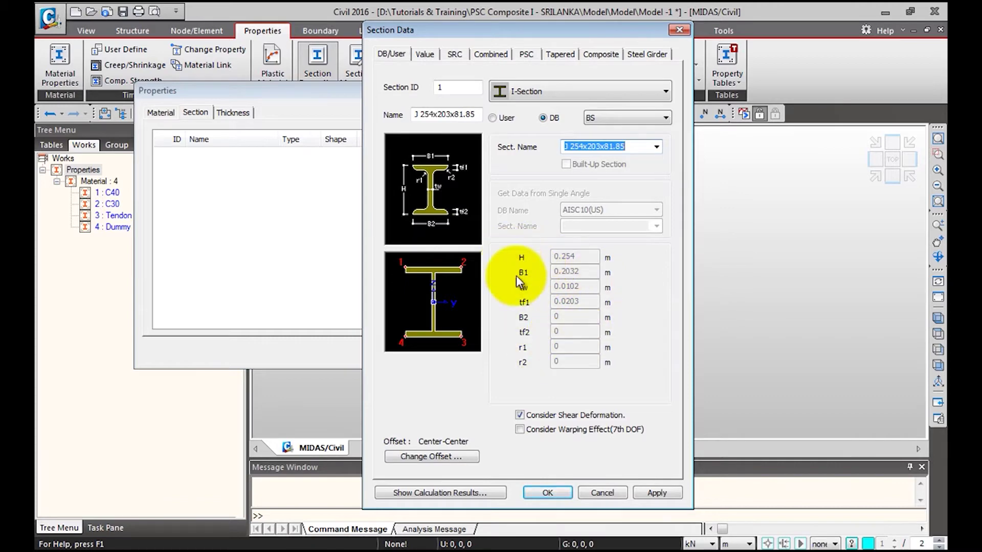
Examine the input options for the Value, SRC, Combined, PSC and Tapered section categories, including the tapered y-axis variation choices.
left_click(431, 54)
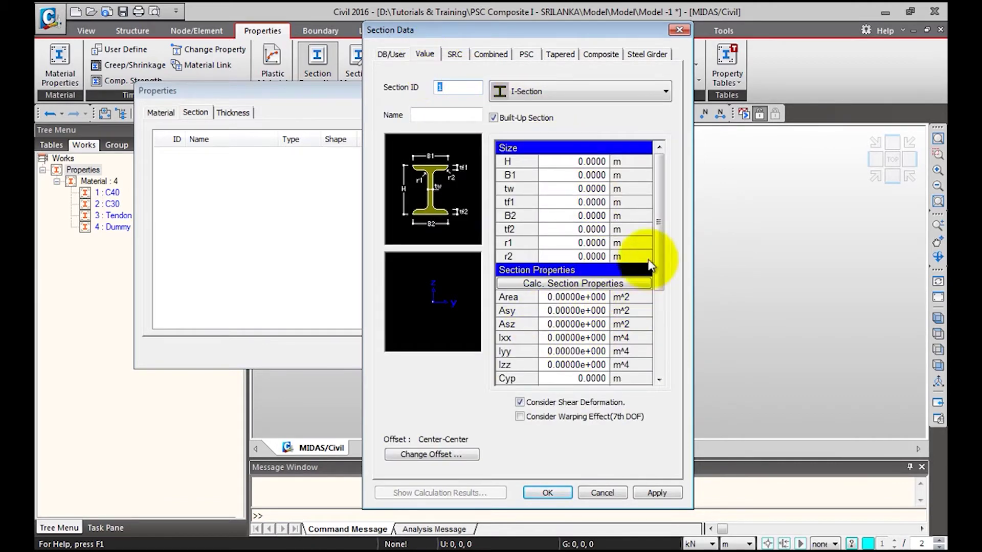
left_click_drag(657, 233, 661, 205)
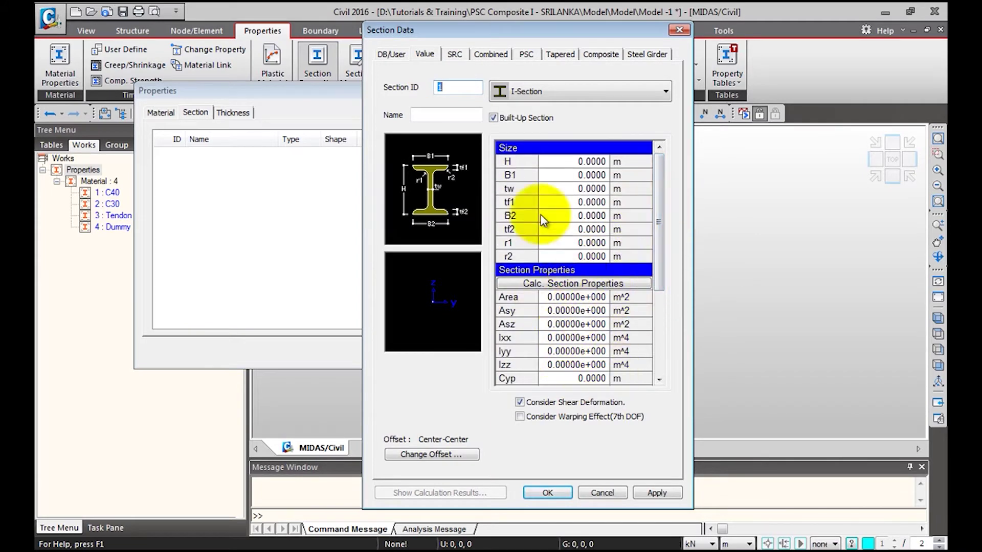
left_click(458, 55)
left_click(488, 55)
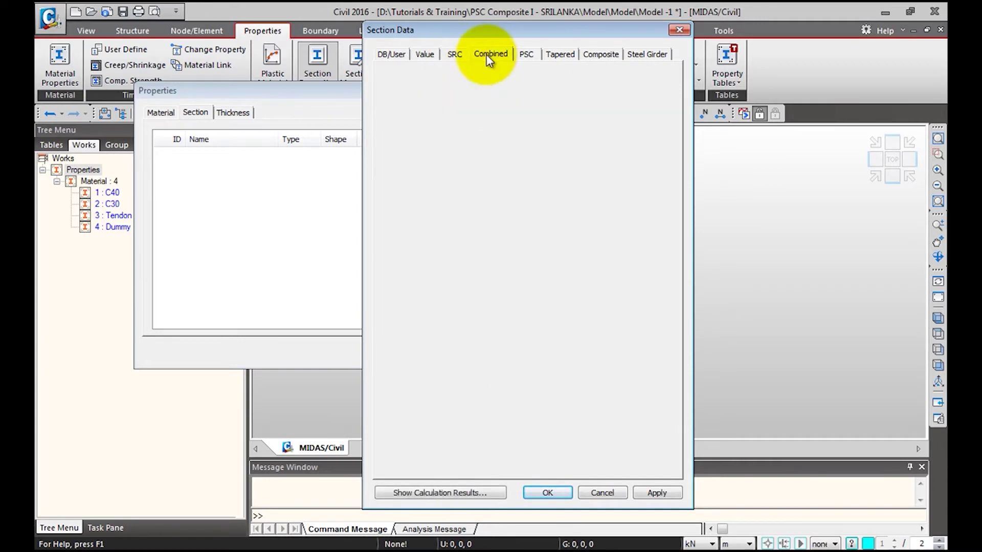
left_click(532, 57)
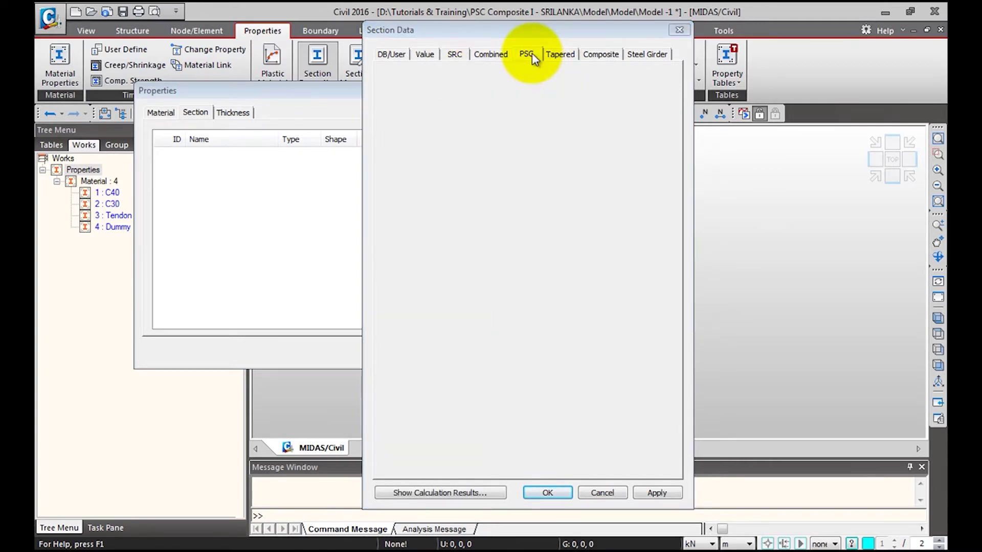
left_click(569, 87)
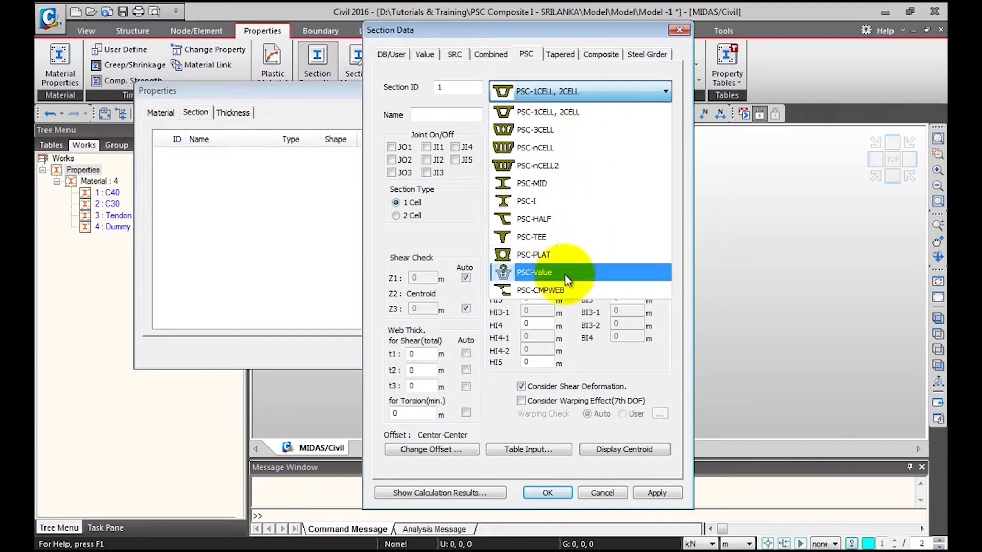
left_click(568, 58)
left_click(567, 58)
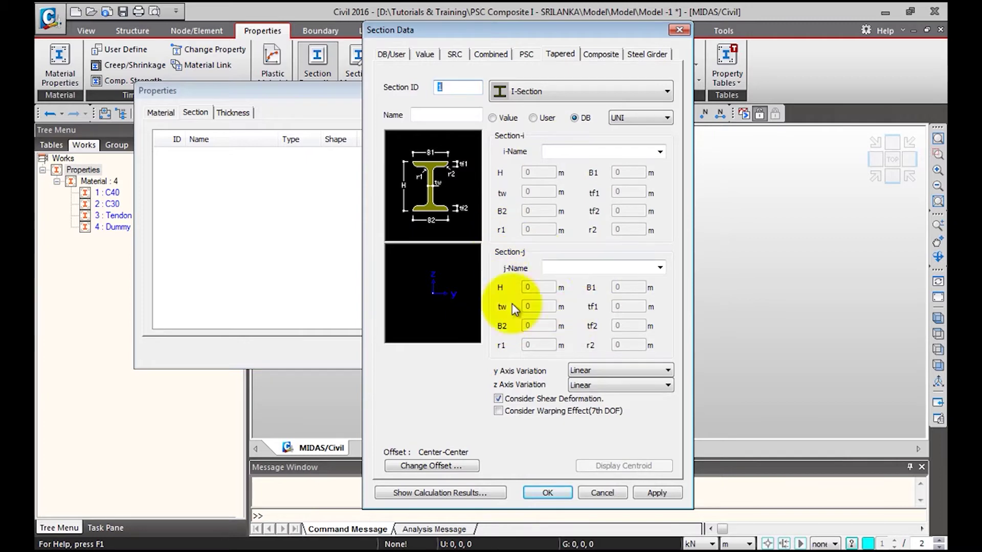
left_click(622, 371)
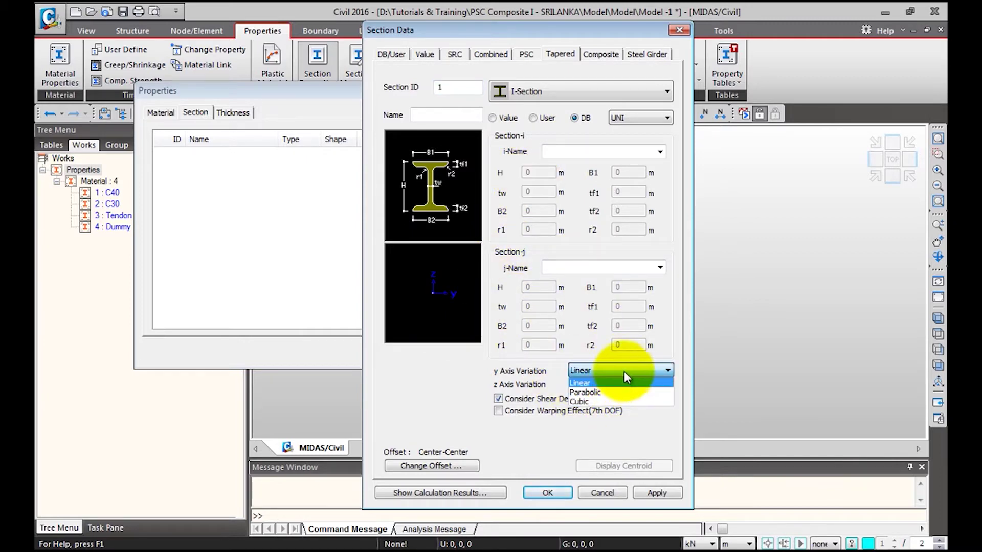
left_click(625, 383)
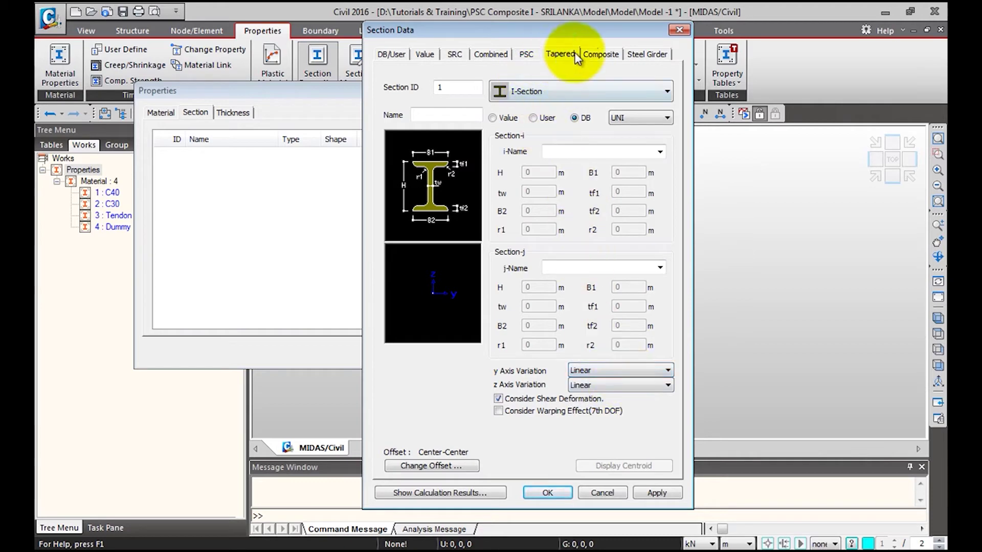
Examine the available composite section types and the Steel Girder section inputs.
left_click(600, 54)
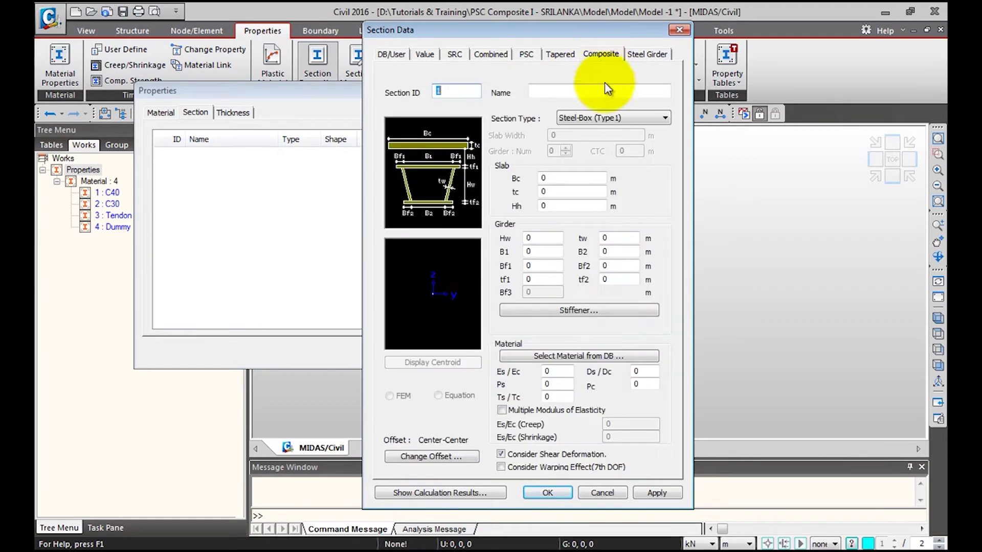
left_click(601, 118)
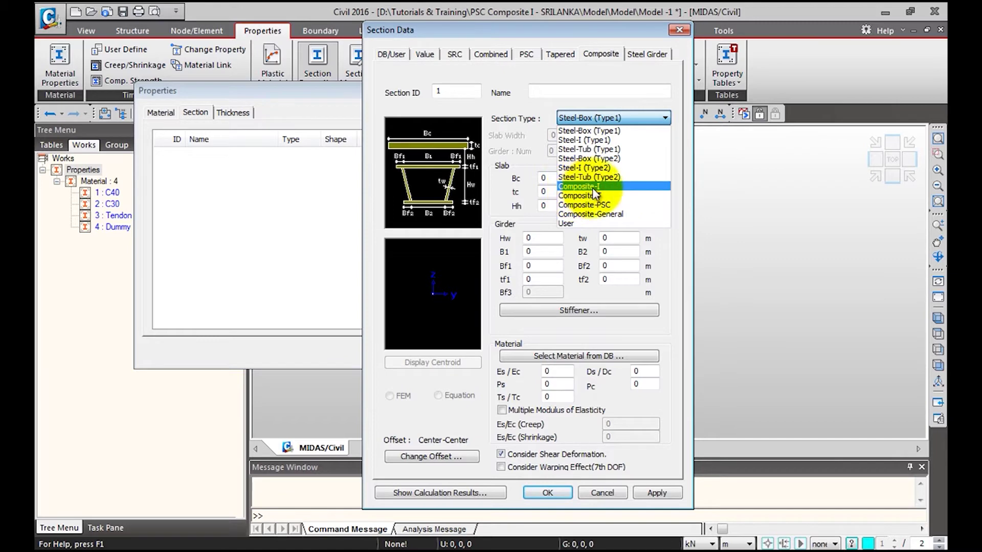
left_click(593, 101)
left_click(598, 118)
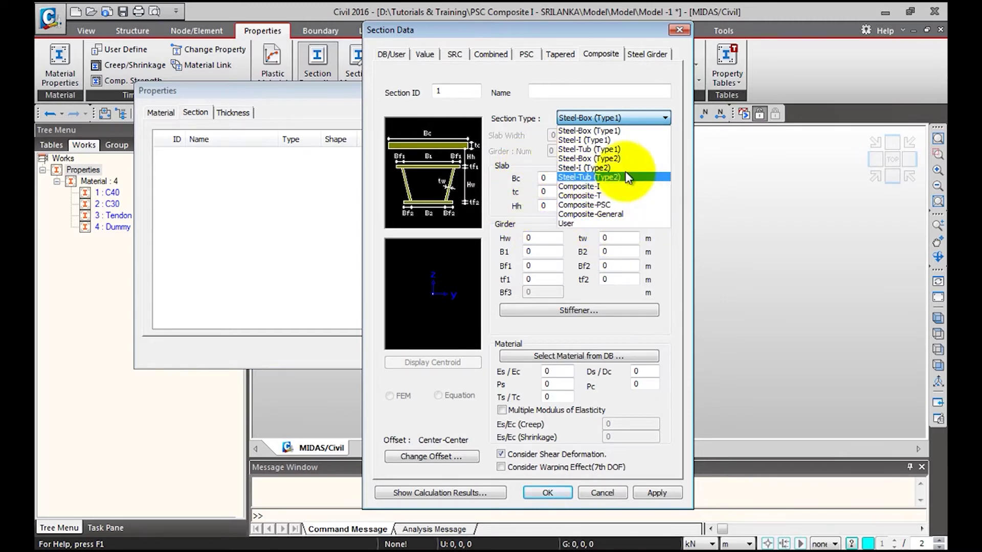
left_click(629, 51)
left_click(643, 52)
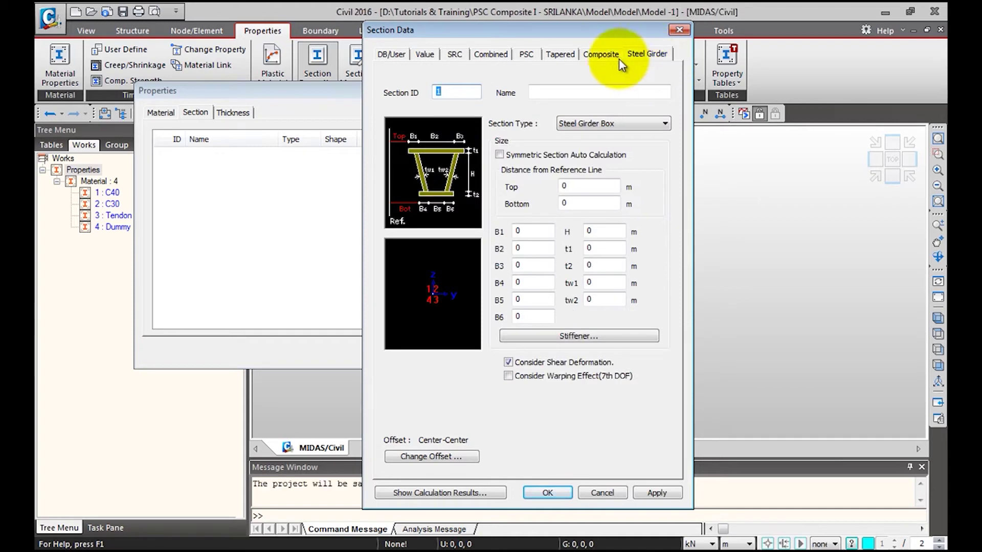
Define a composite section named Girder and set its section type to Composite-I.
left_click(602, 55)
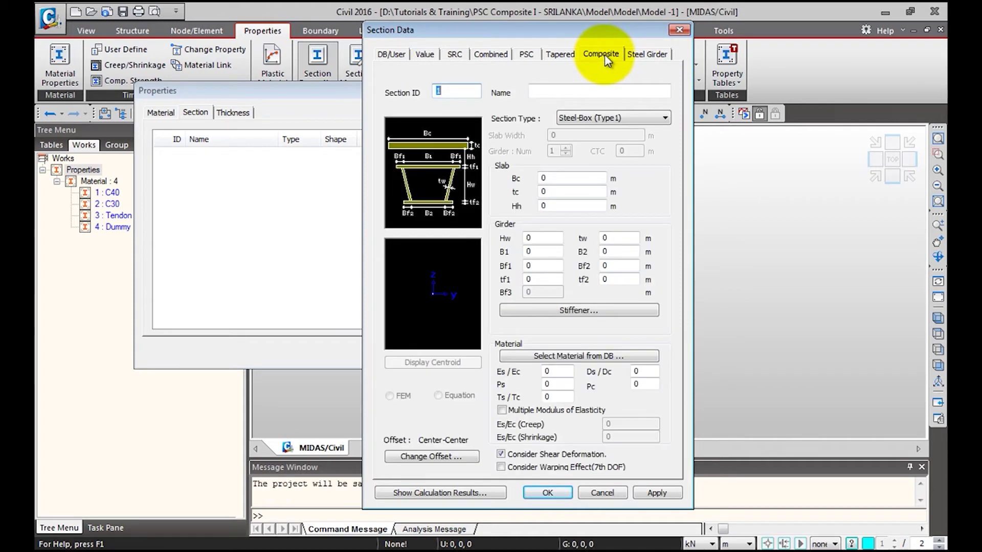
left_click(601, 54)
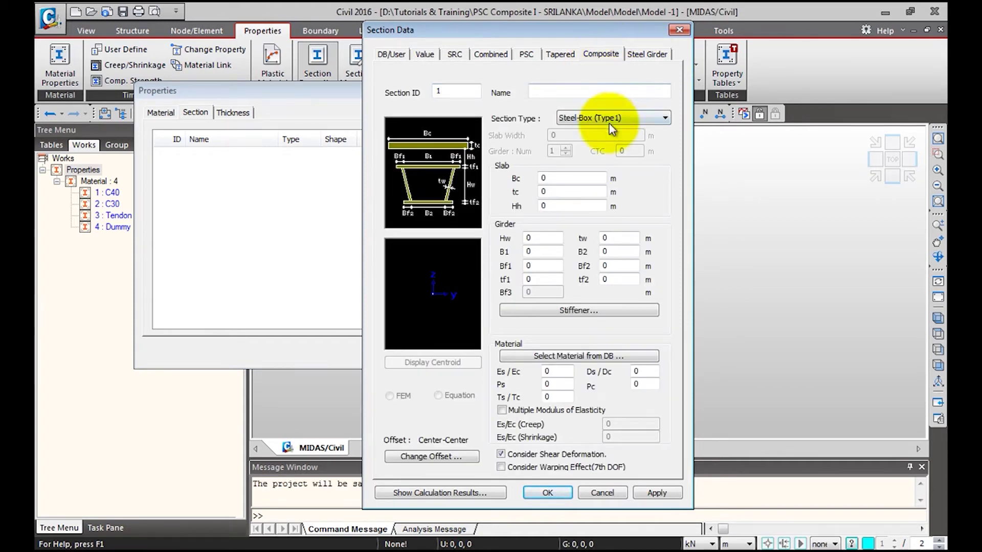
left_click(584, 90)
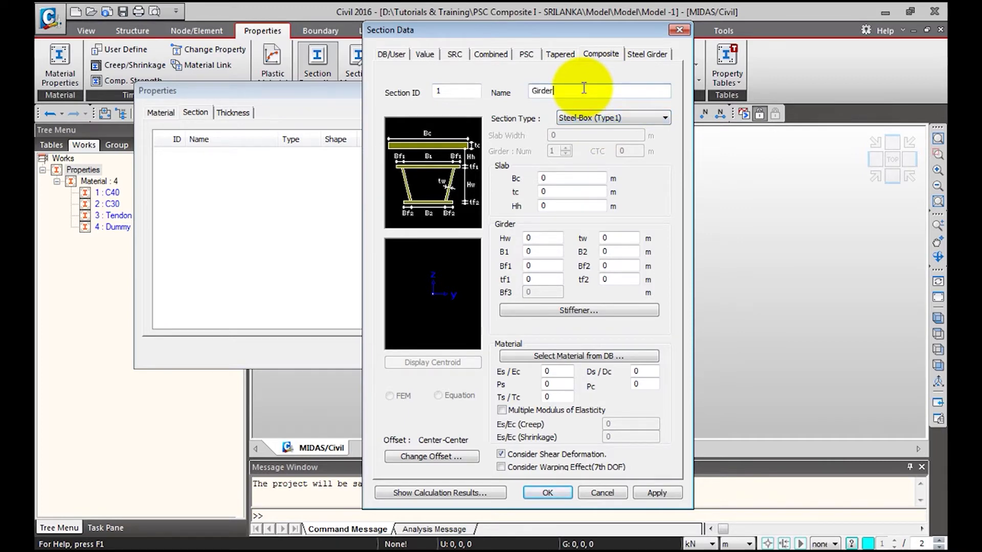
type("Girder")
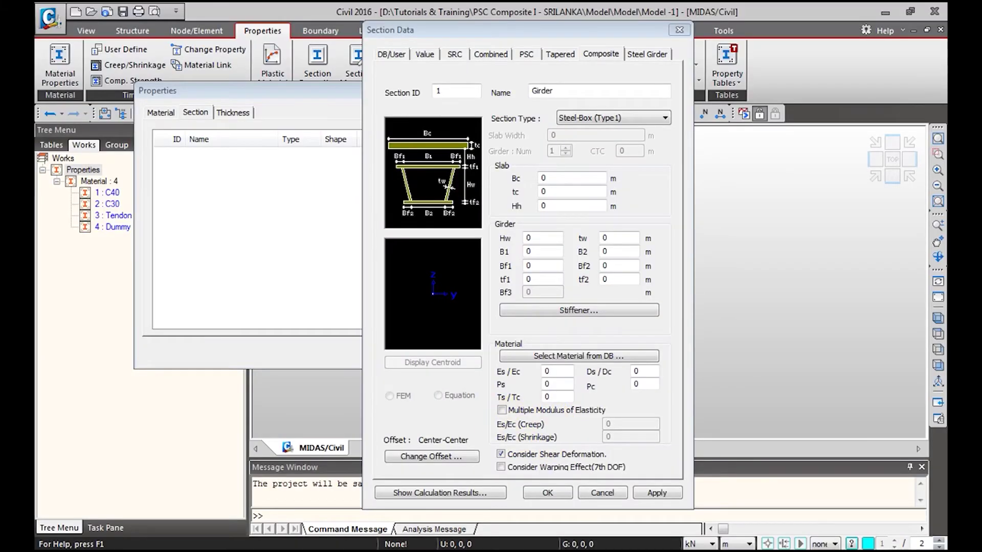
left_click(619, 118)
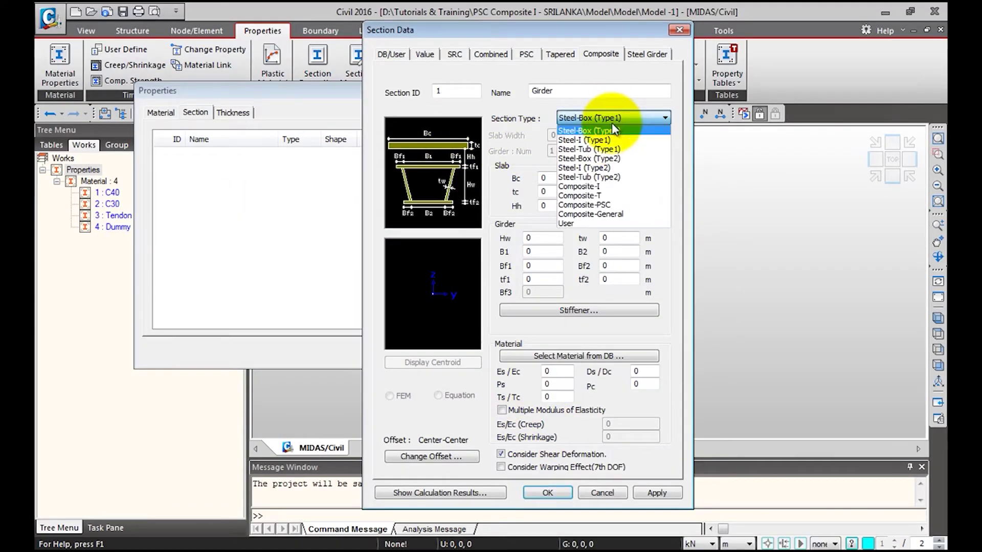
left_click(614, 186)
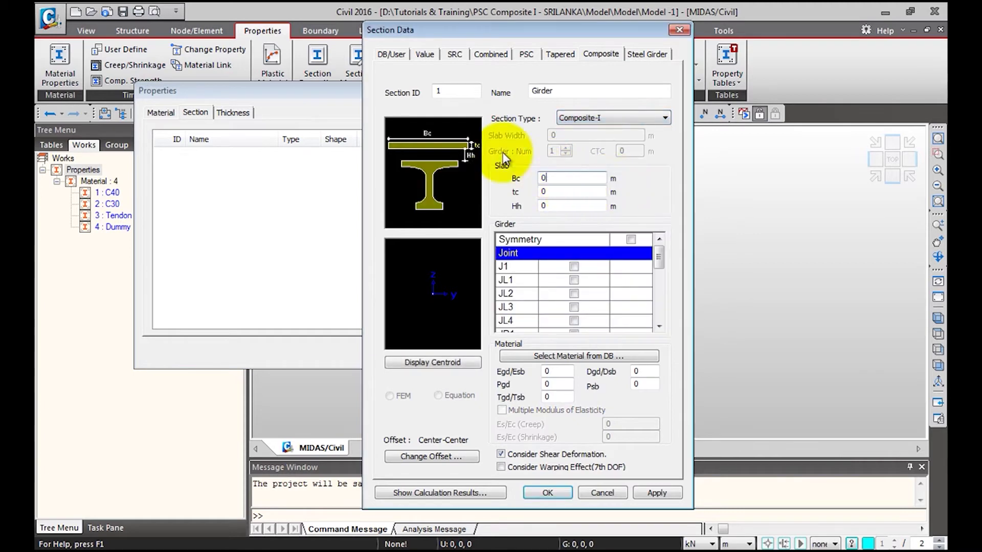
Open the enlarged girder dimension diagram and place it beside the section data.
double_click(563, 178)
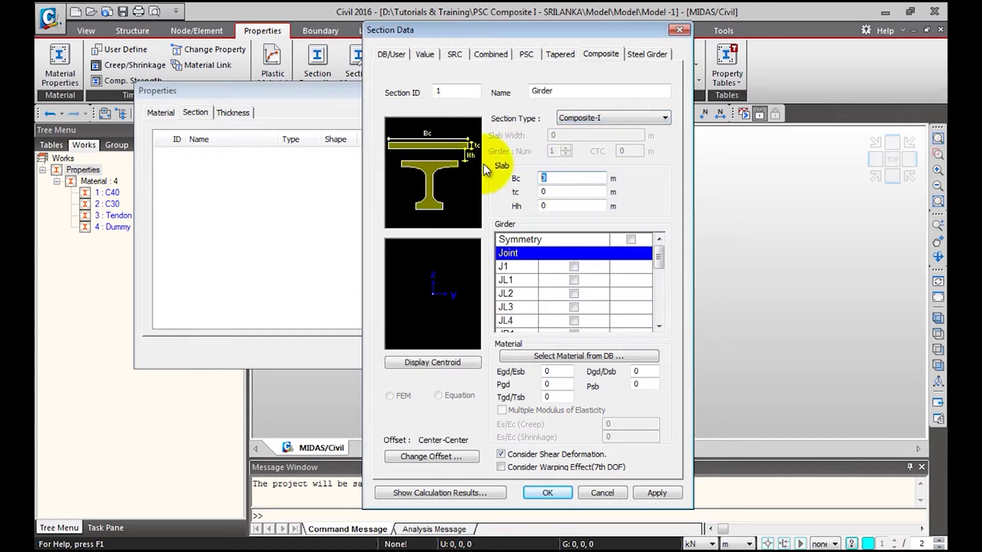
left_click(433, 169)
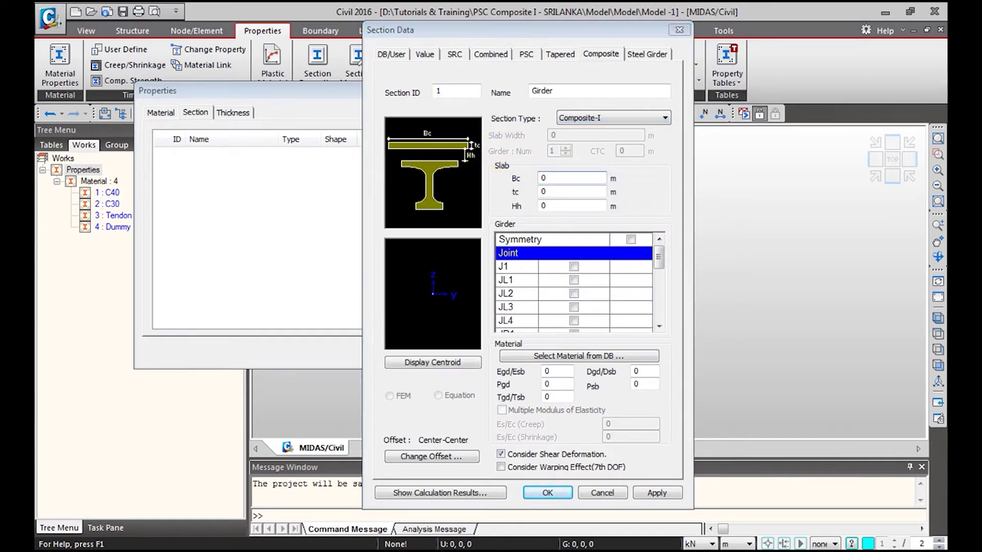
left_click_drag(220, 45, 261, 33)
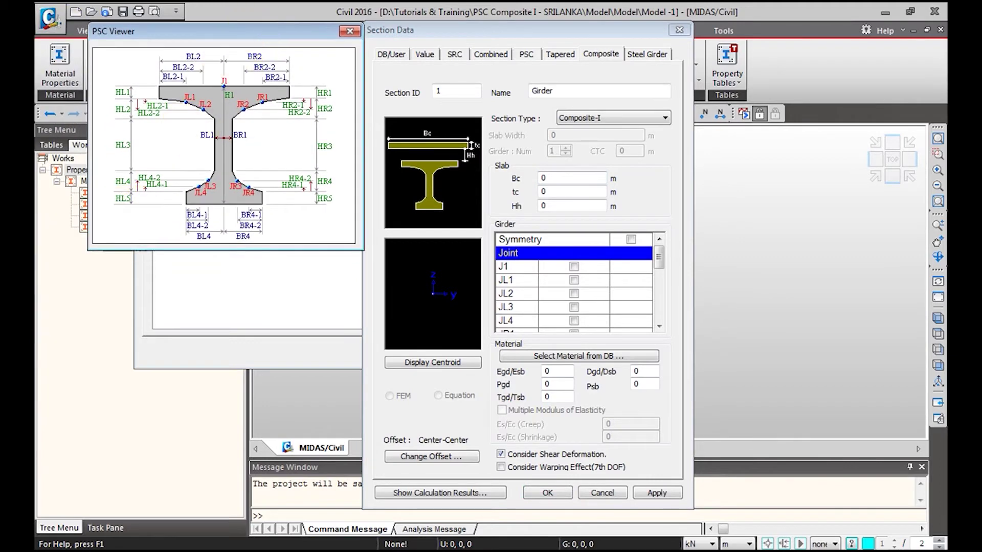
Set the slab width Bc to 3 m and the slab thickness tc to 0.25 m.
left_click(496, 172)
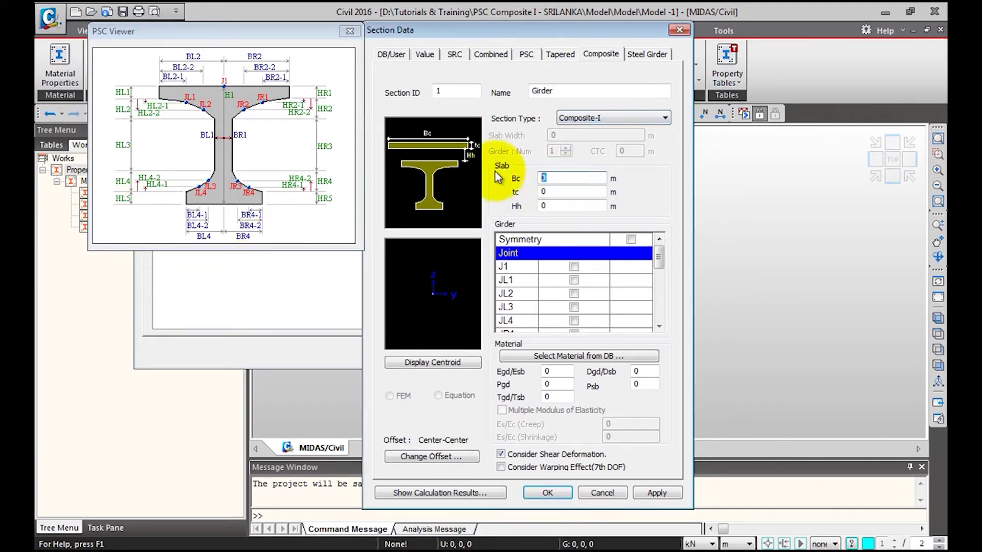
type("3")
key("Tab")
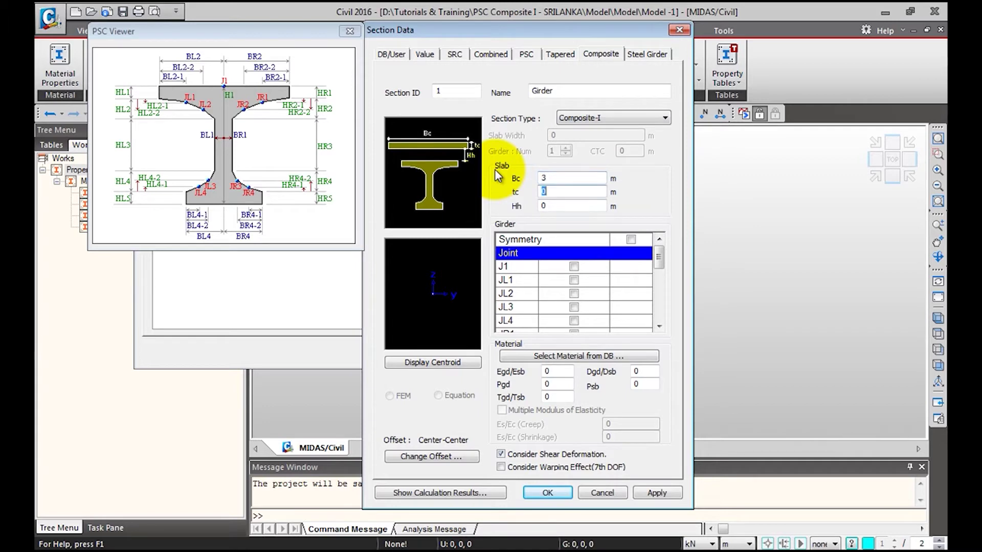
type("0.25")
key("Tab")
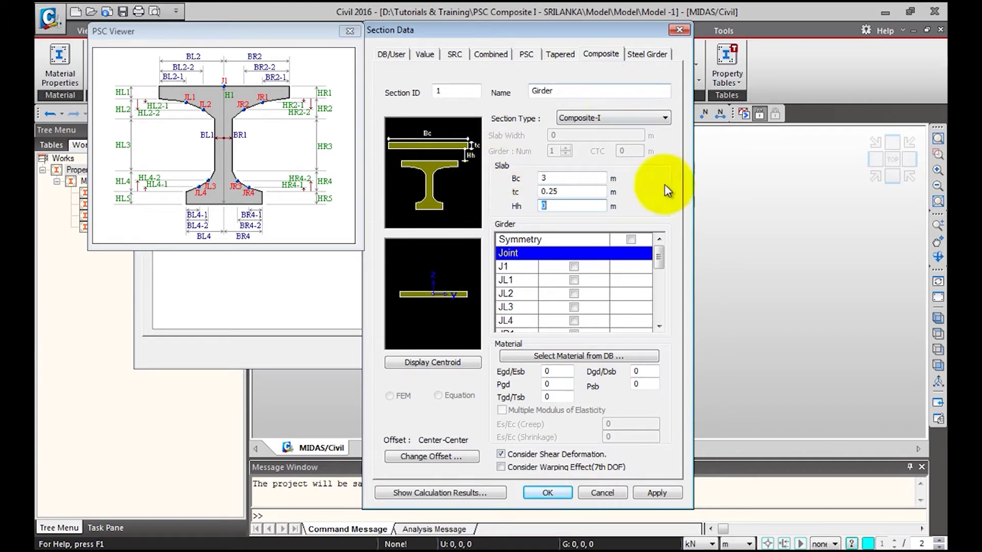
Make the girder symmetric and set its top flange height HL1 to 0.15 m.
left_click(631, 239)
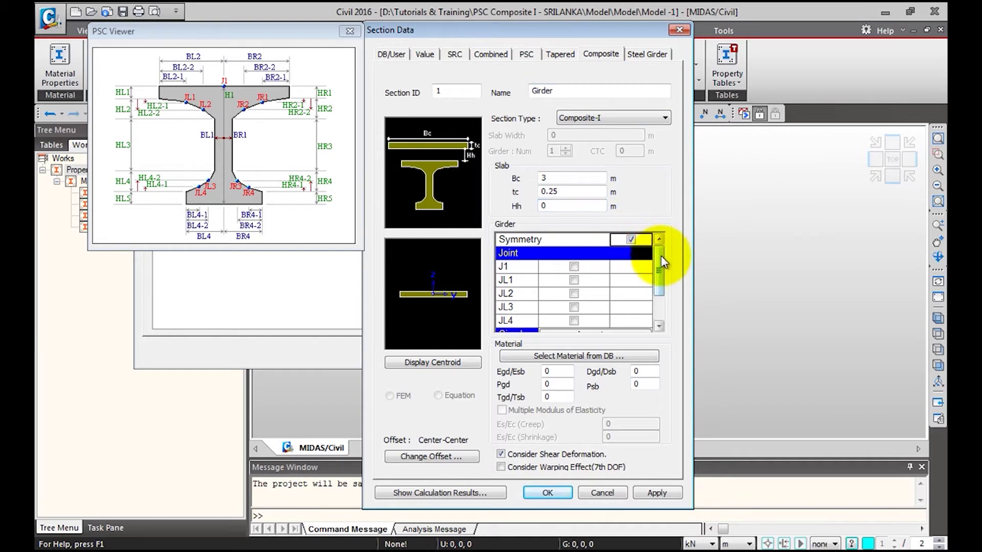
left_click_drag(661, 256, 658, 269)
scroll(659, 268, "up", 1)
left_click(575, 280)
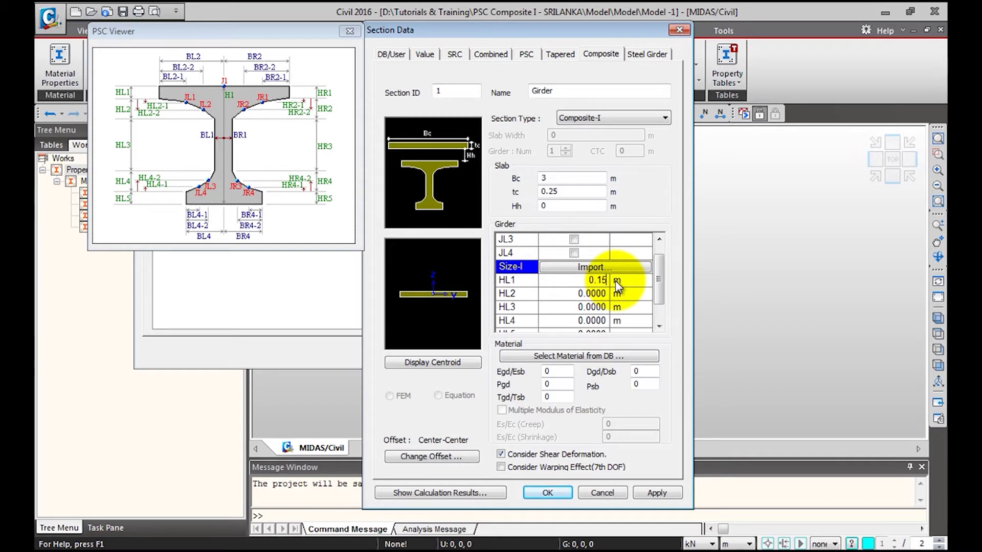
key("Return")
Set the girder heights HL2 to 0.1 m, HL3 to 1.2 m, HL4 to 0.1 m and HL5 to 0.15 m.
key("Return")
type("1.2")
key("Return")
type("0.1")
key("Return")
type("0")
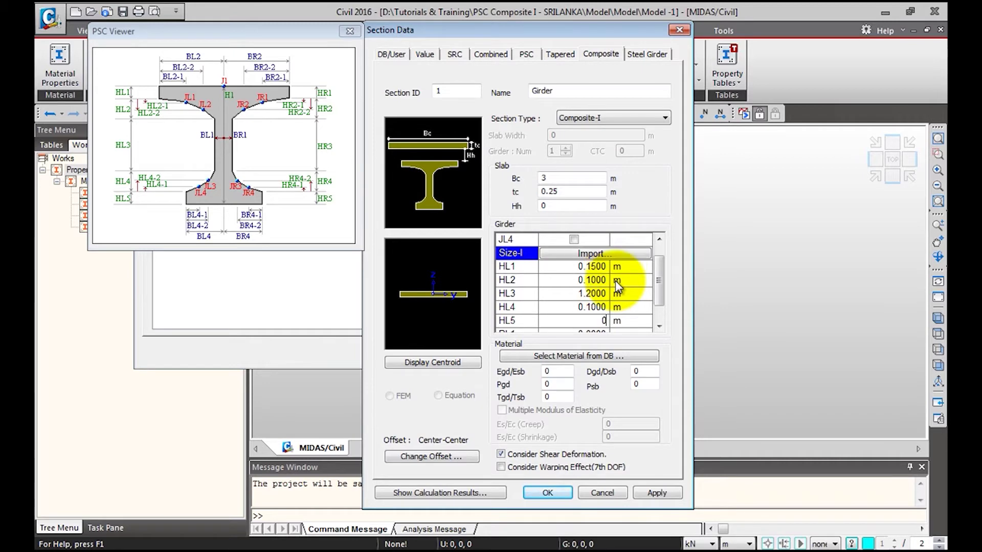
type(".15")
key("Return")
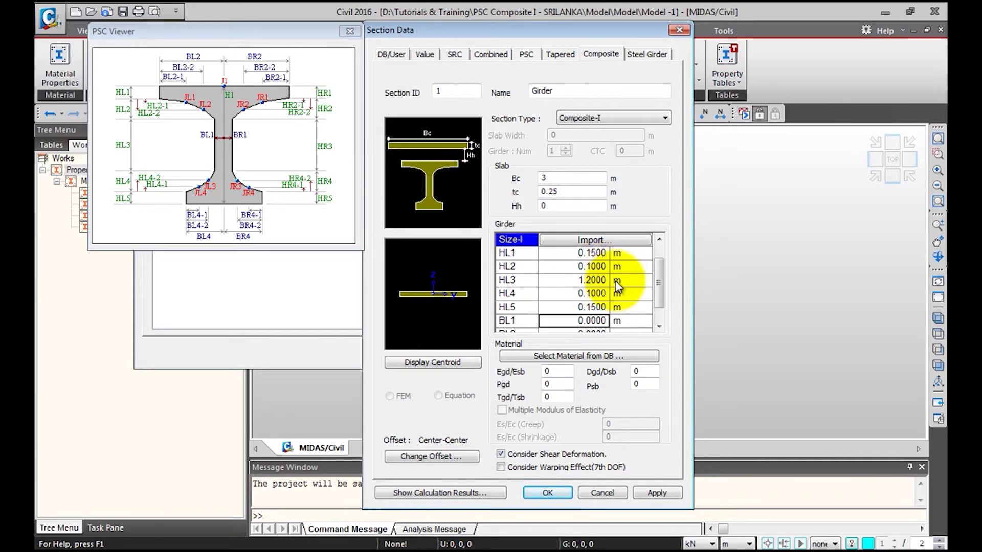
Set the girder half-widths BL1 to 0.15 m, BL2 to 0.5 m and BL4 to 0.45 m.
type("0.15")
key("Return")
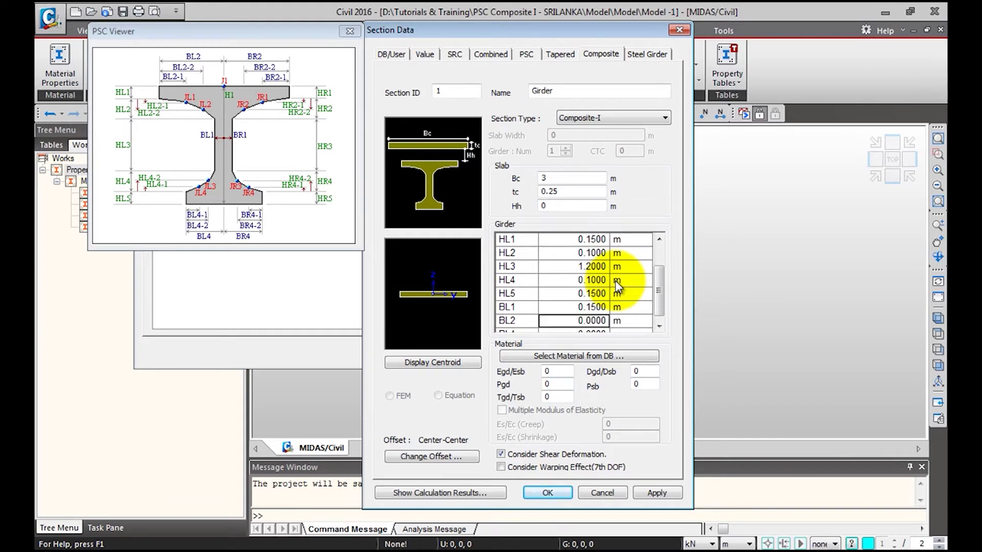
type("0.5")
key("Return")
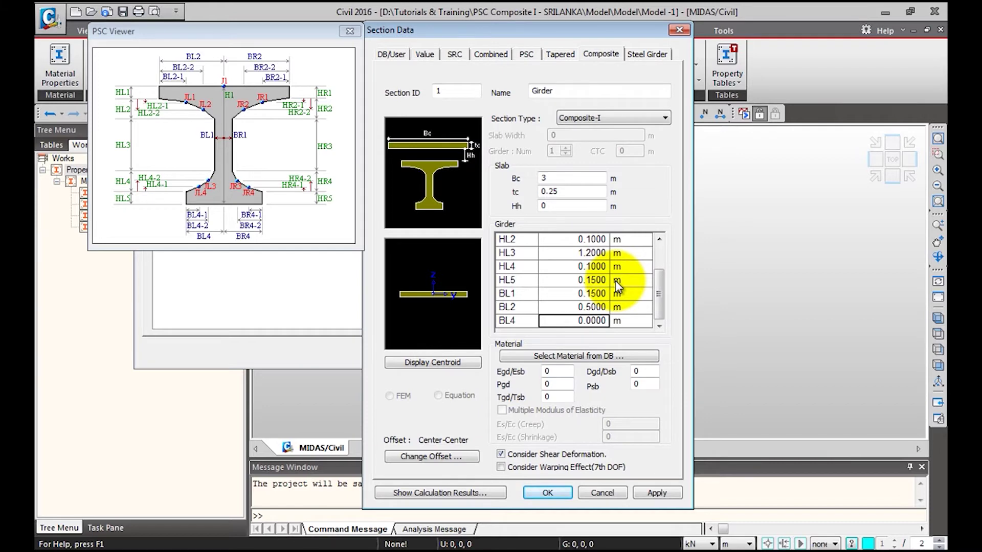
type("0.45")
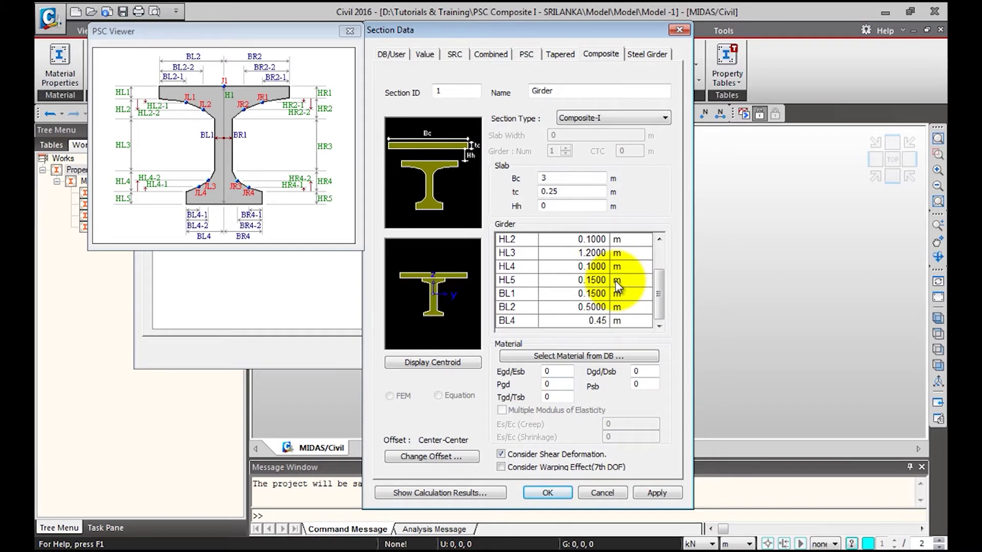
left_click(436, 272)
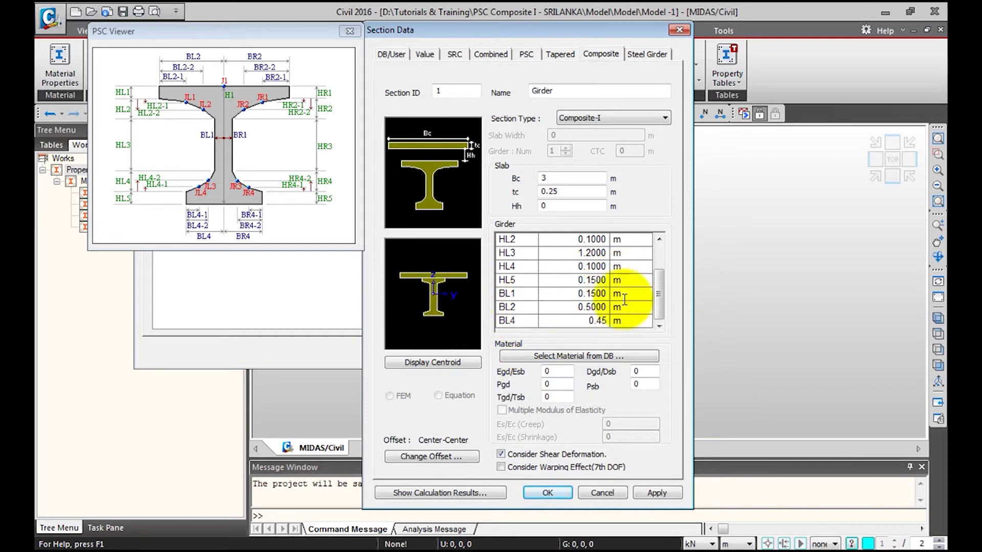
left_click(599, 279)
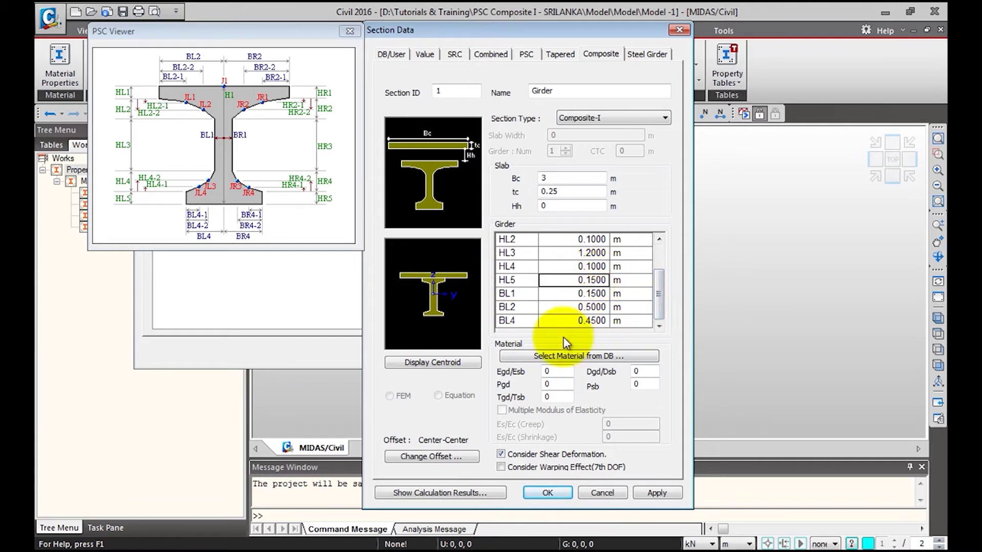
Choose C30 from the BS(RC) material database as the slab concrete.
left_click(603, 356)
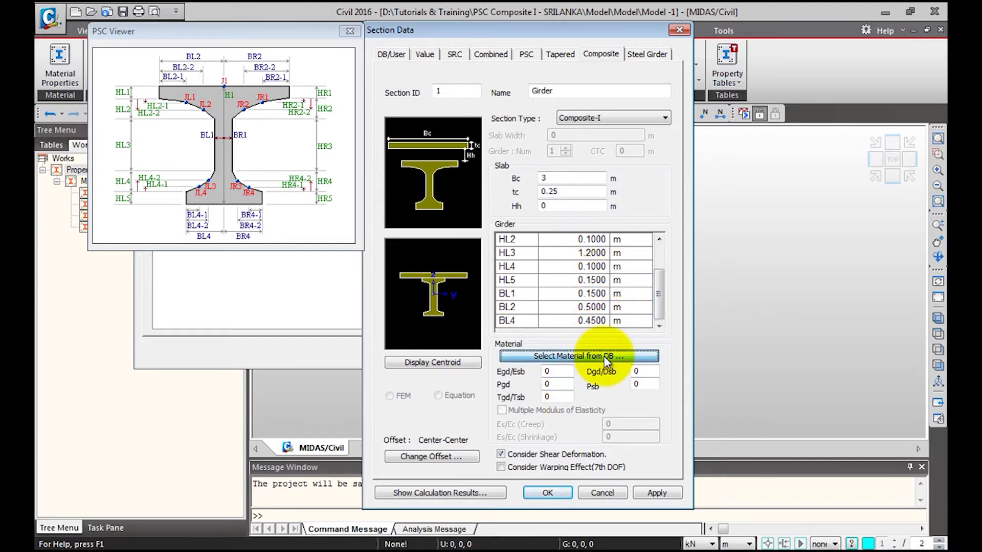
left_click_drag(575, 128, 760, 250)
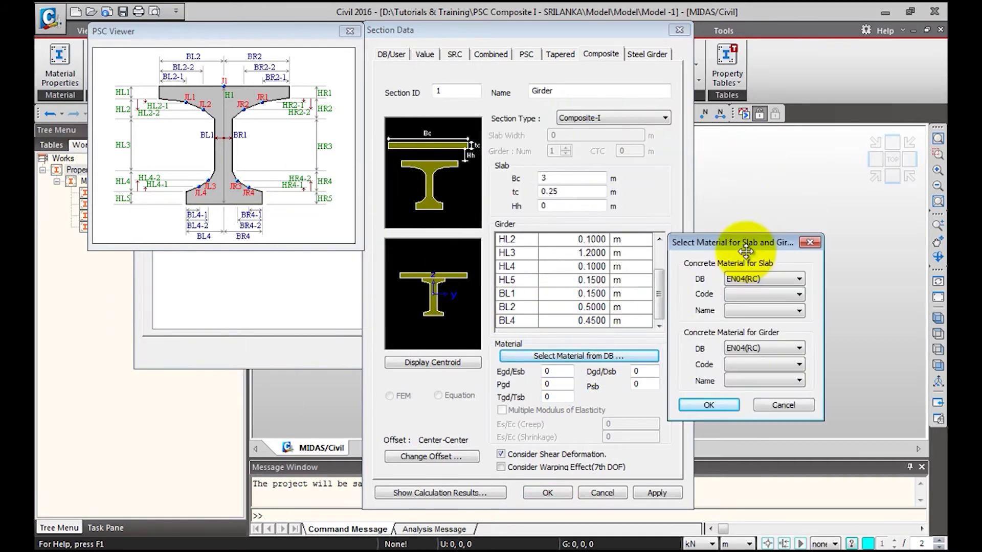
left_click(768, 278)
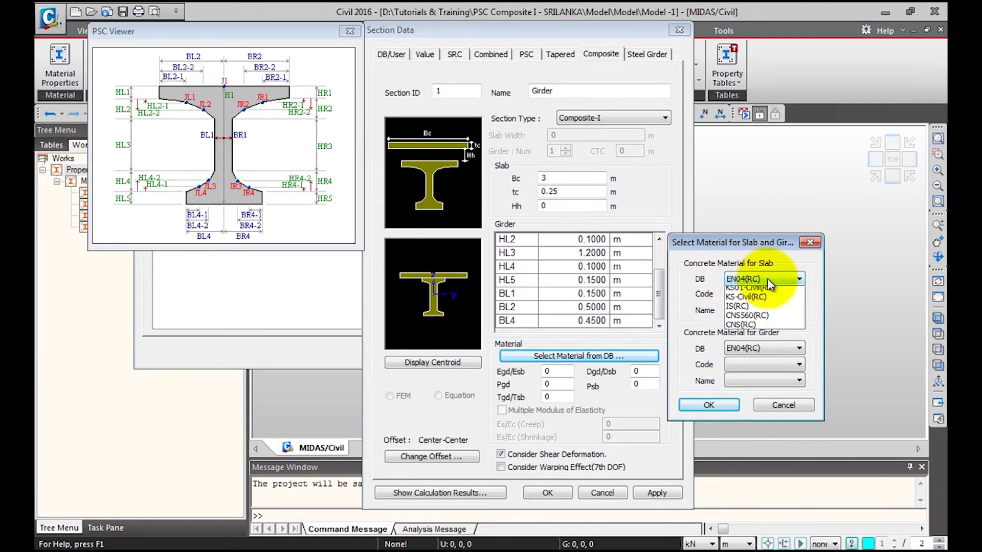
left_click(747, 323)
left_click(787, 312)
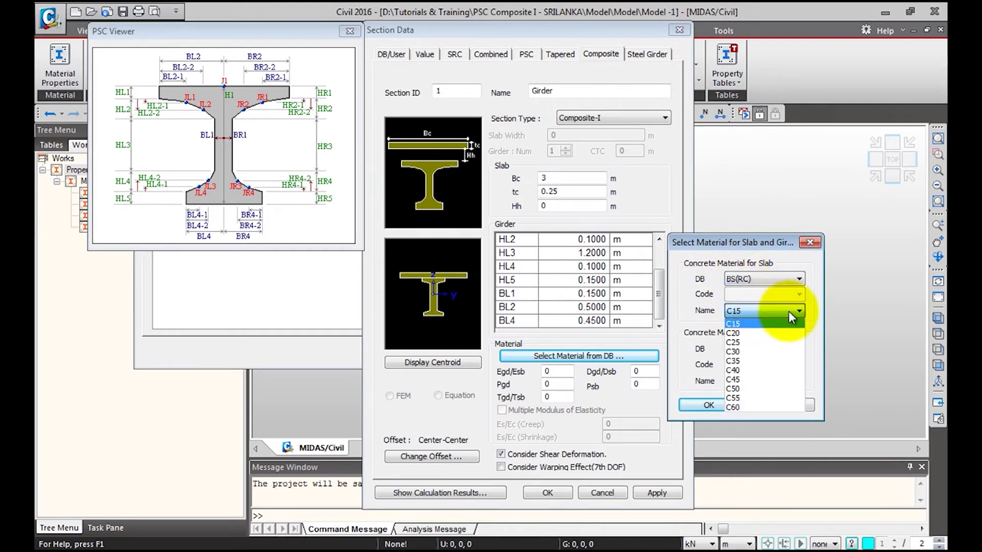
left_click(769, 348)
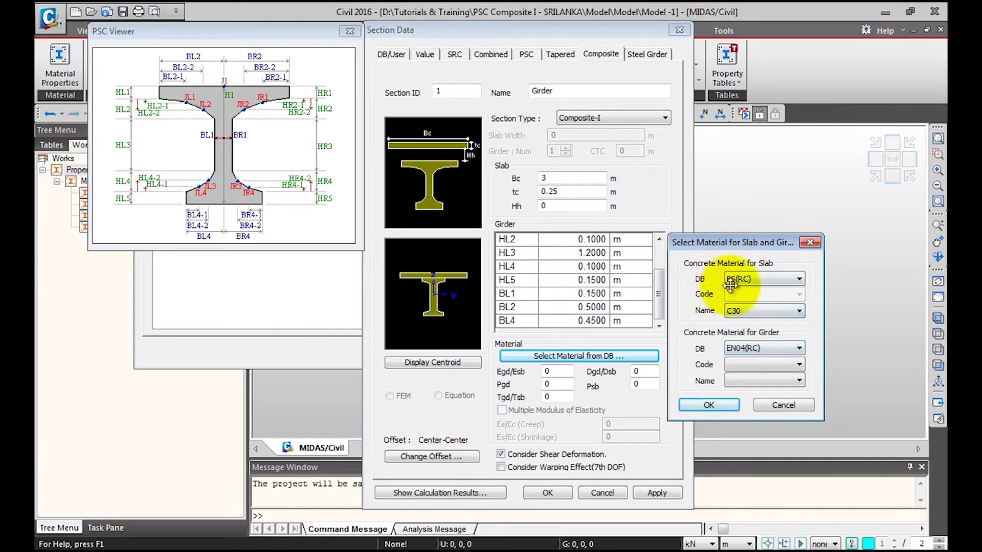
Choose C40 from the BS(RC) material database as the girder concrete and accept both materials.
left_click(769, 345)
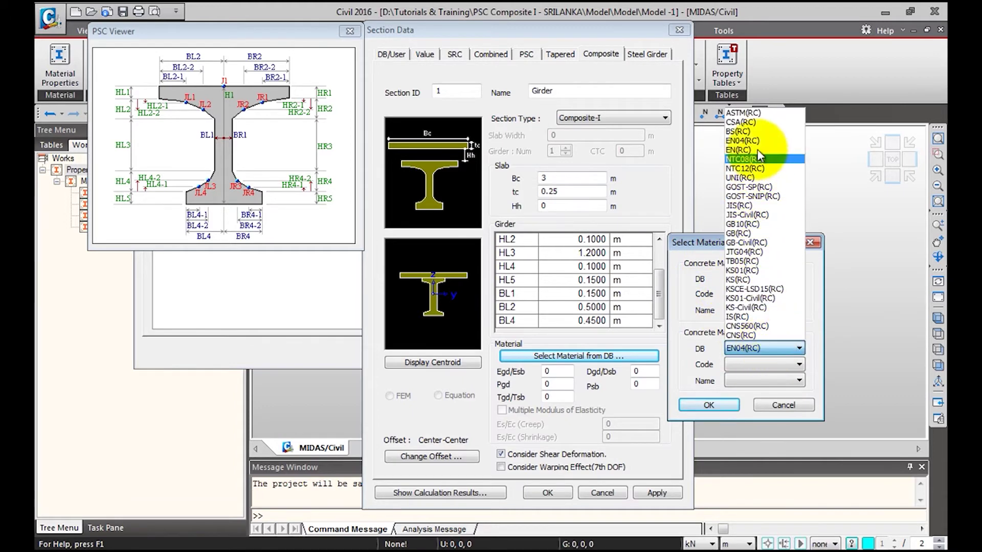
left_click(757, 132)
left_click(772, 381)
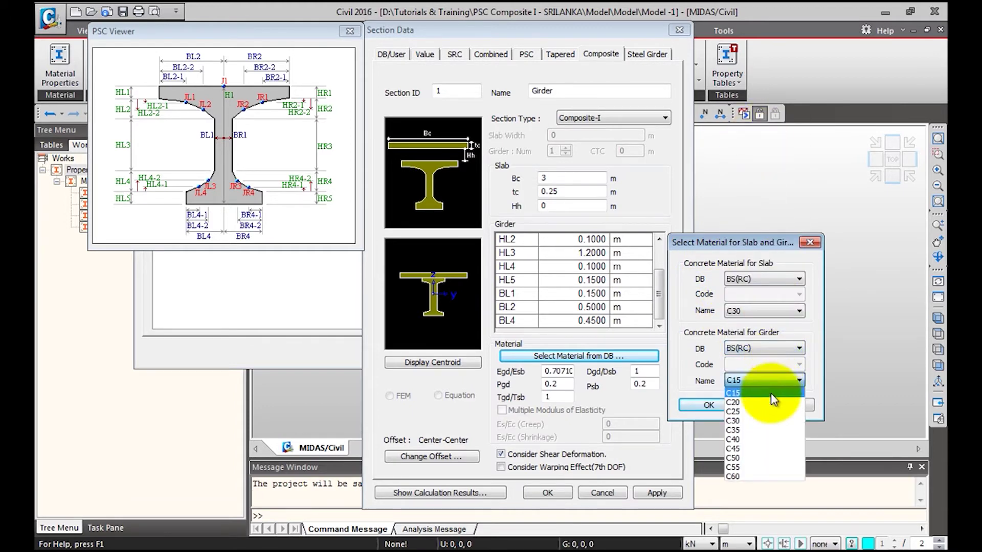
left_click(752, 433)
left_click(711, 405)
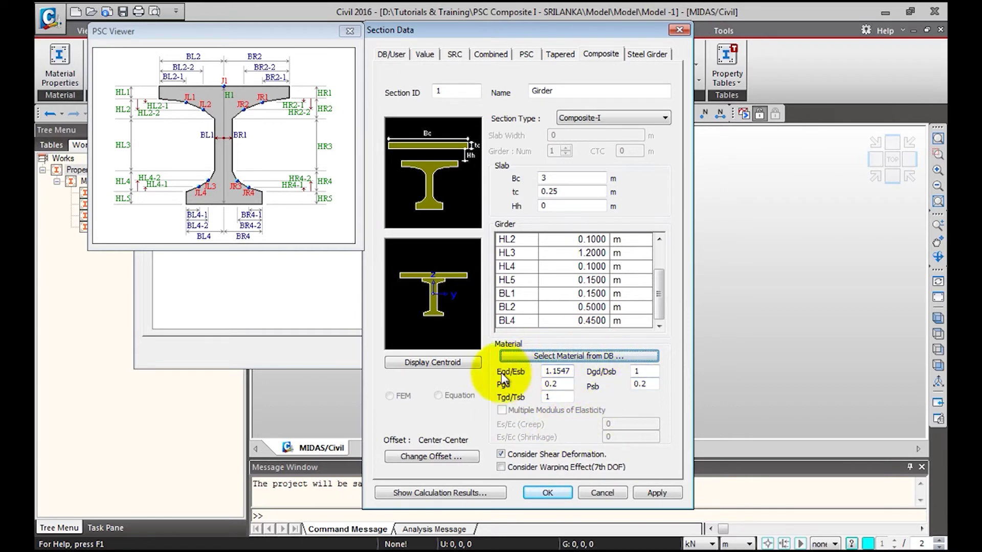
Set the Girder section's offset to Center-Top with the offset point displayed, and add the section to the model.
left_click(451, 455)
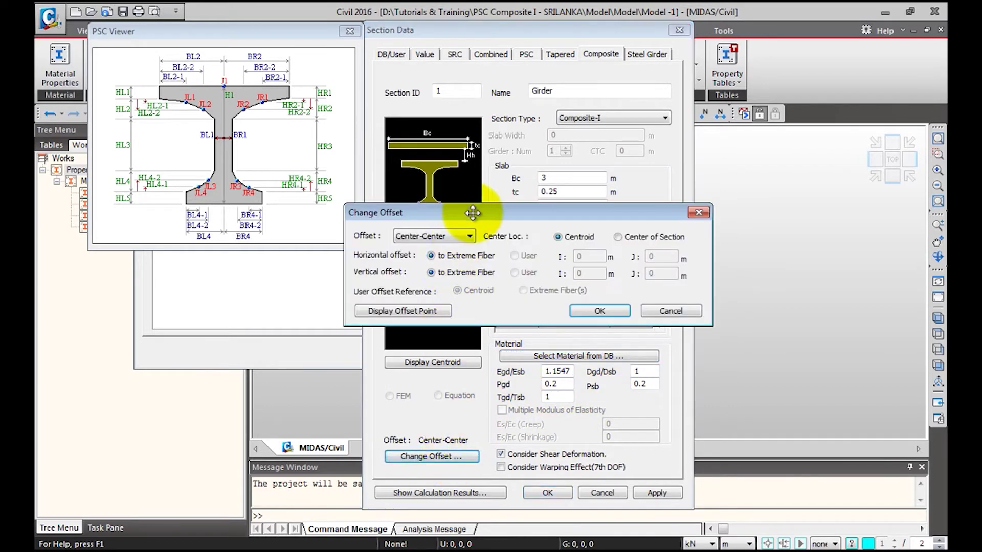
left_click_drag(435, 212, 587, 202)
left_click(591, 226)
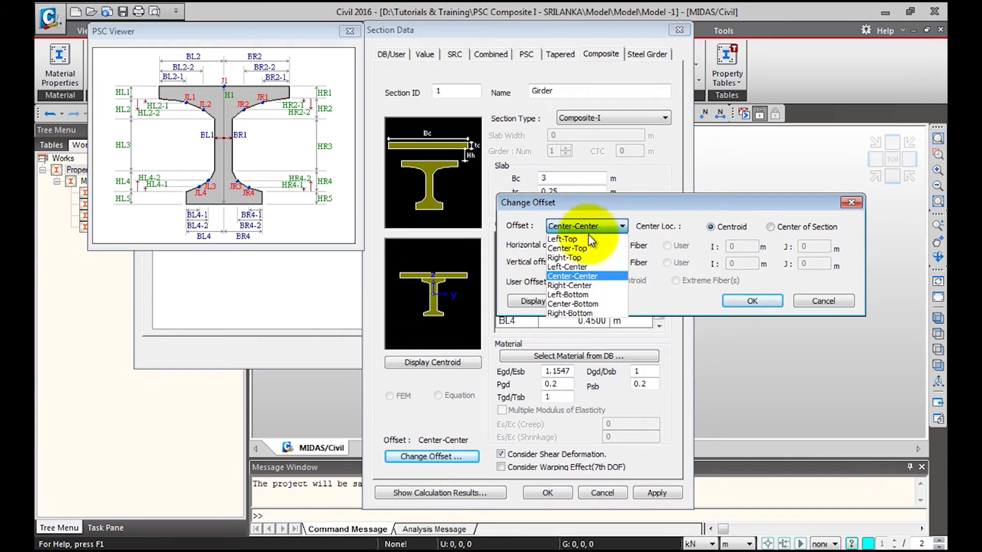
left_click(587, 248)
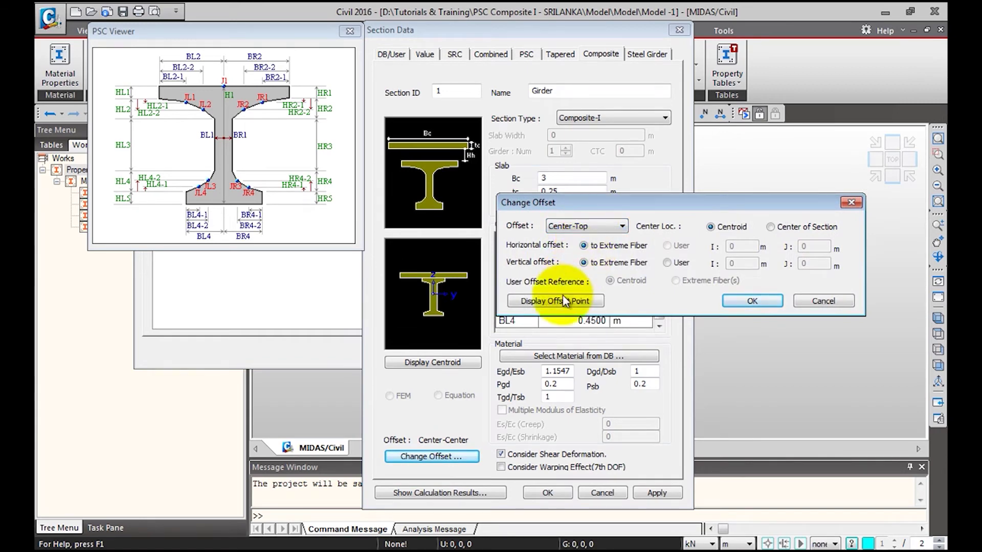
left_click(562, 301)
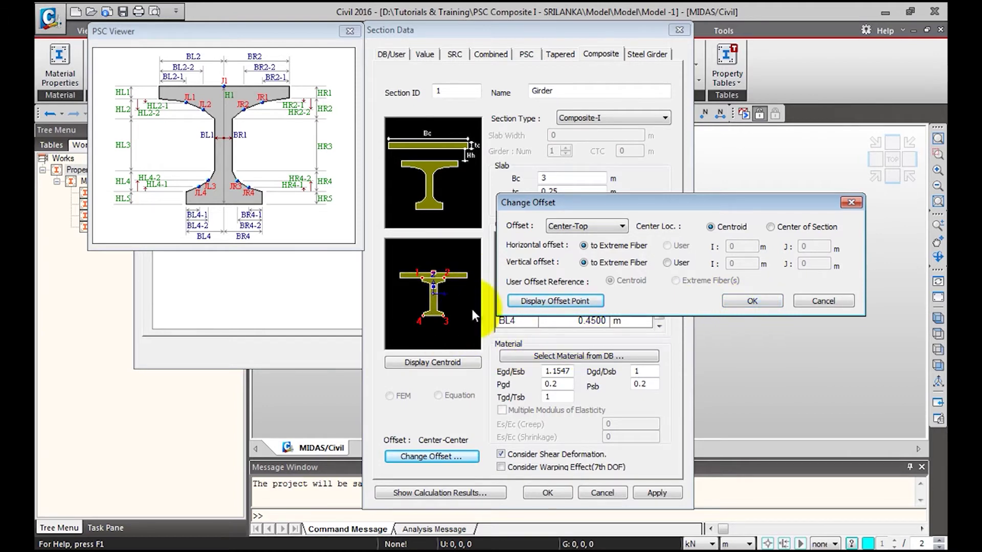
left_click(755, 302)
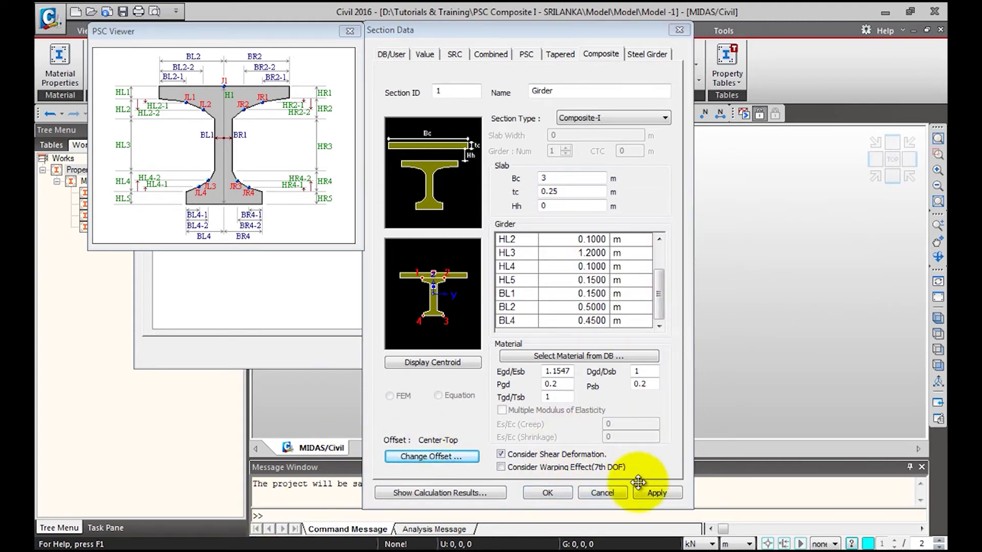
left_click(658, 494)
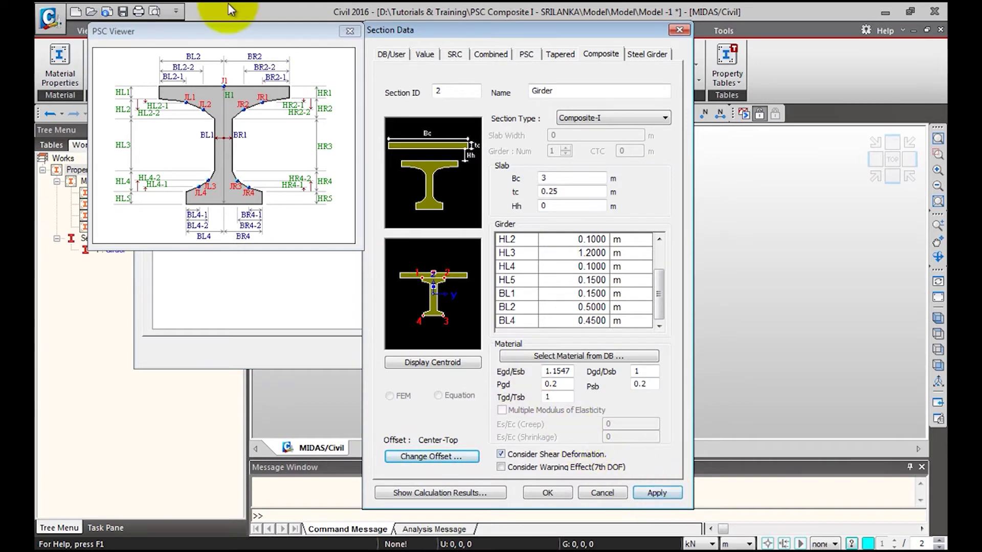
left_click_drag(229, 31, 272, 205)
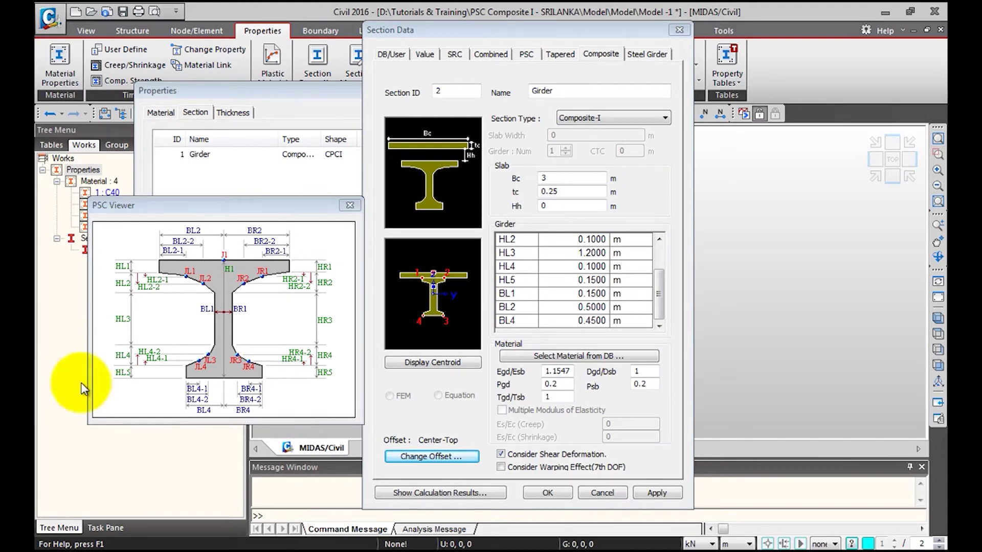
Begin a DB/User section named End Diaphragm with the Solid Rectangle shape.
left_click(663, 129)
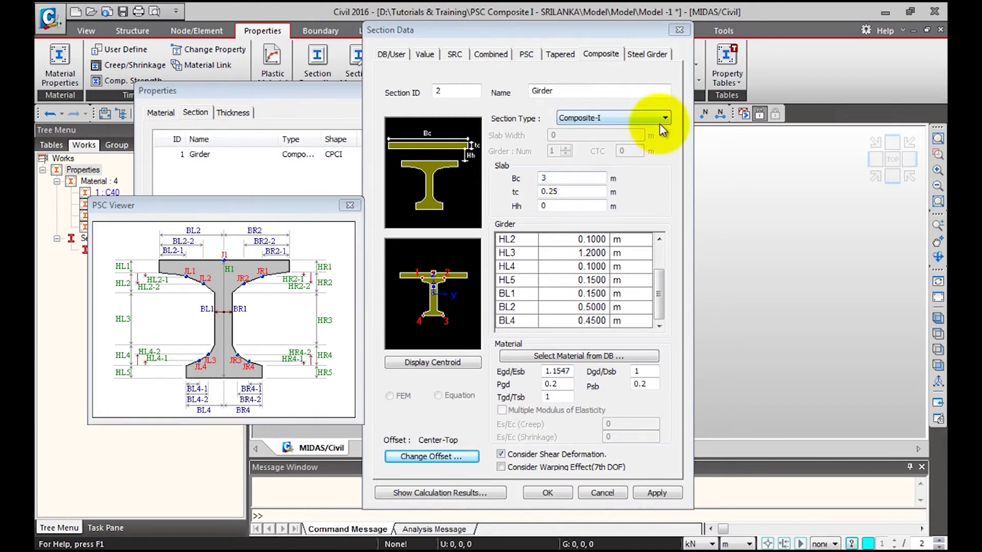
left_click(399, 58)
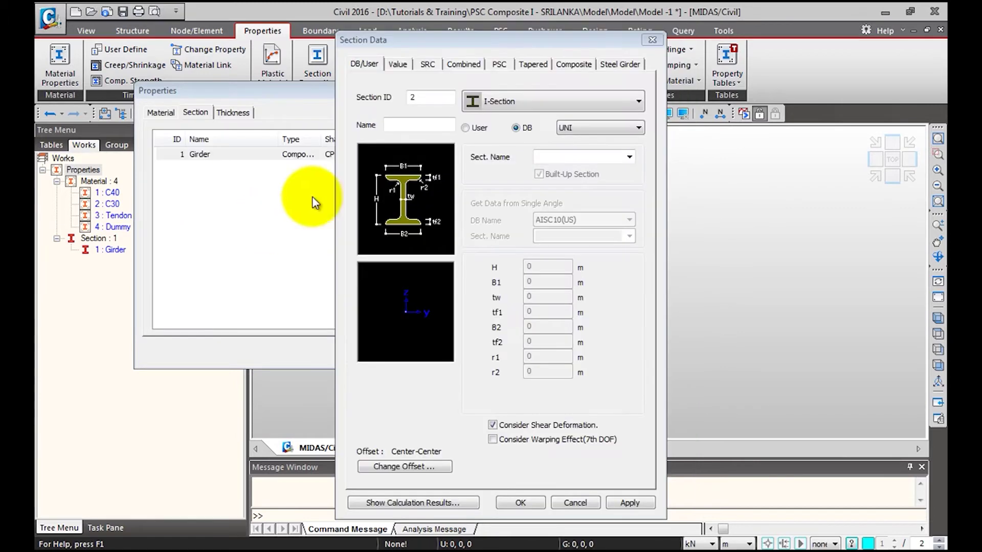
left_click(411, 124)
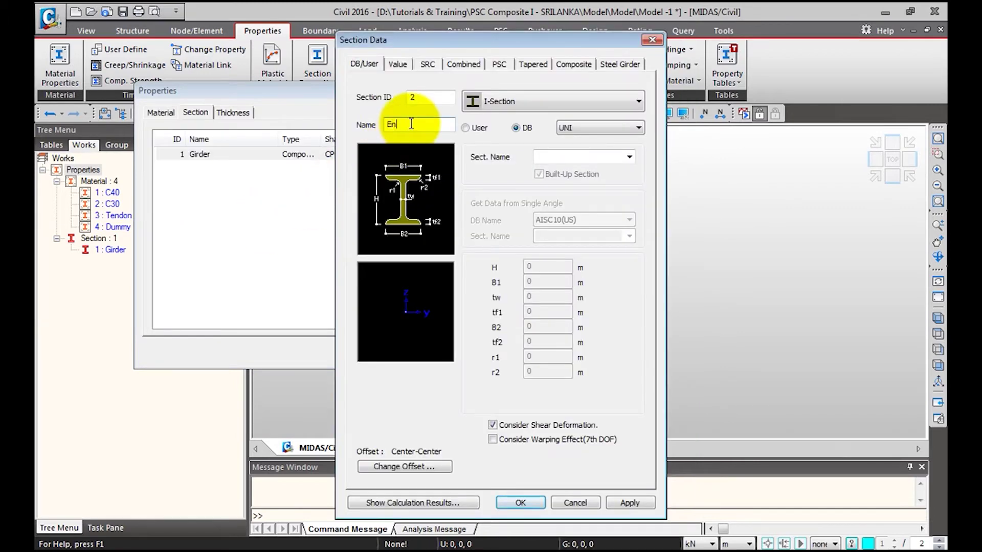
type("End Diaphragm")
left_click(536, 101)
left_click(552, 226)
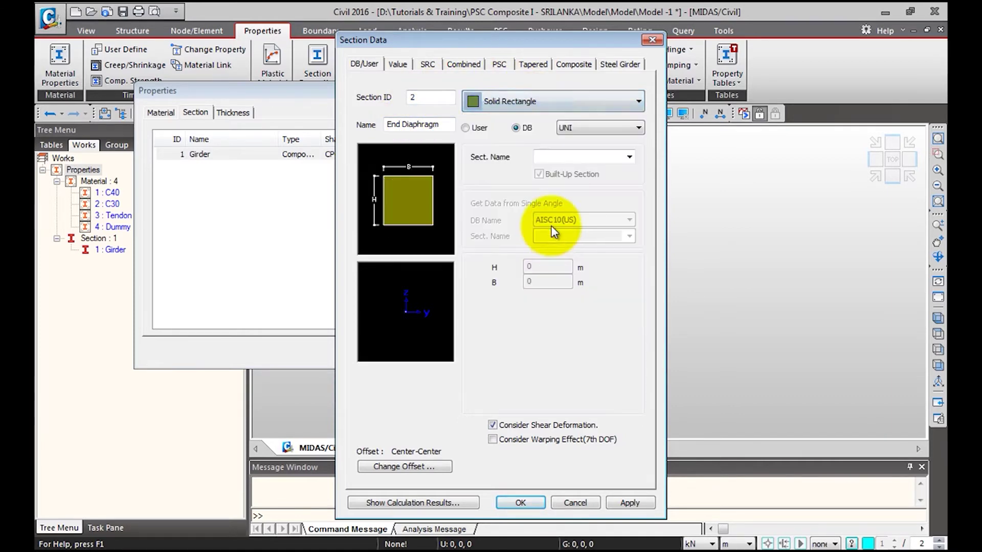
Make the End Diaphragm section user-defined, with height H 1.4 m and width B 0.4 m.
left_click(478, 128)
left_click(548, 268)
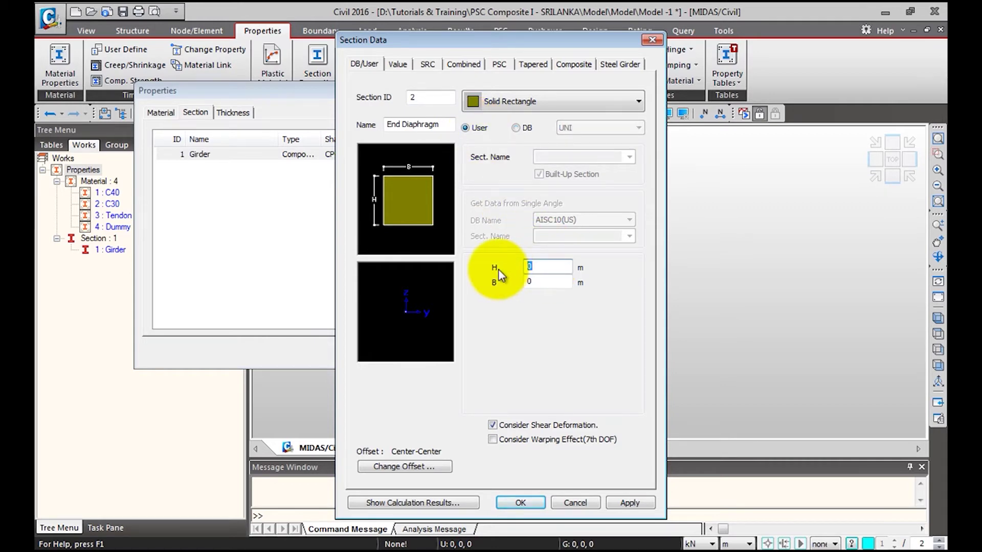
type("1.4")
key("Tab")
type("0.4")
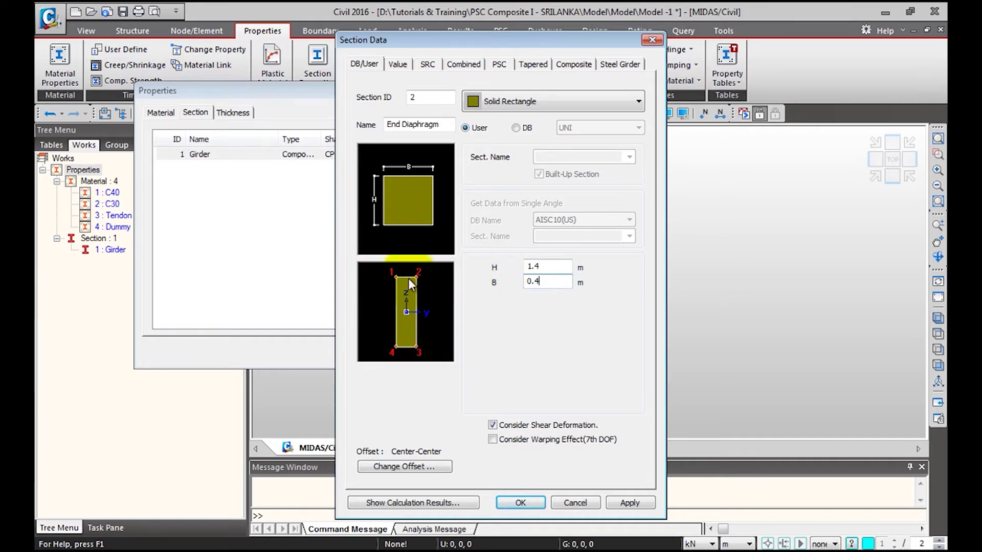
Set the End Diaphragm section's offset to Center-Top, keeping the section preview in view.
left_click(404, 466)
left_click(428, 247)
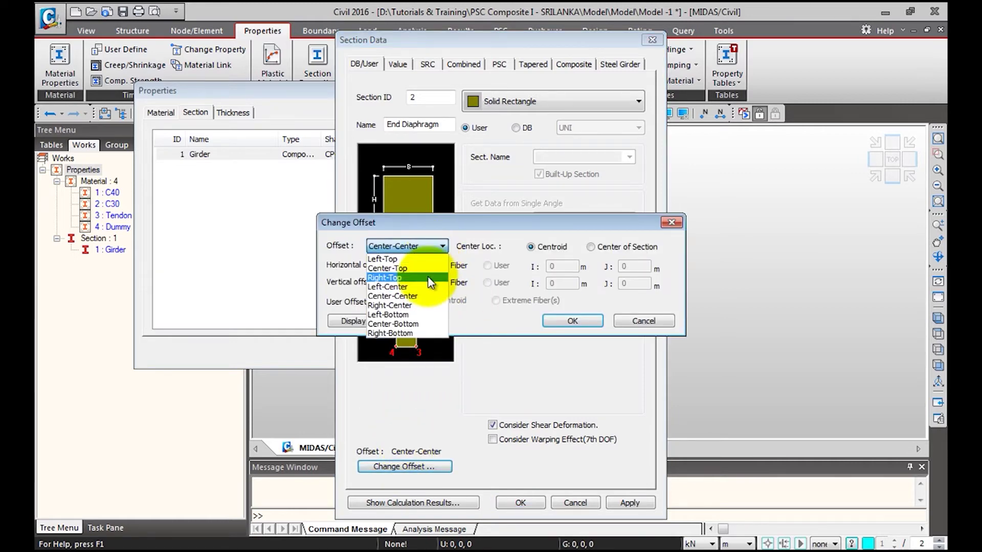
left_click(420, 268)
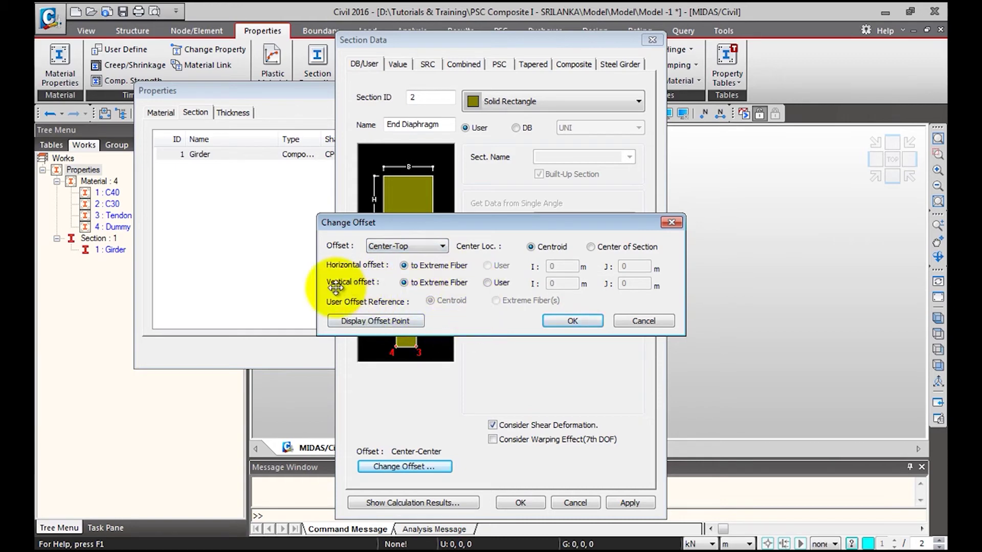
left_click_drag(468, 224, 643, 223)
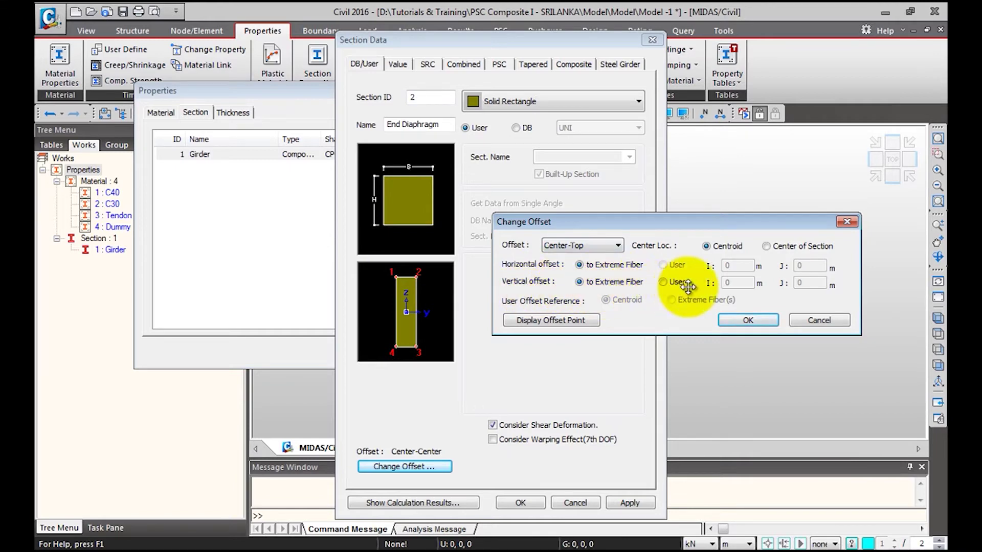
Give End Diaphragm a user vertical offset of -0.25 m referenced to Extreme Fiber(s), display the offset point, and add the section.
left_click(663, 282)
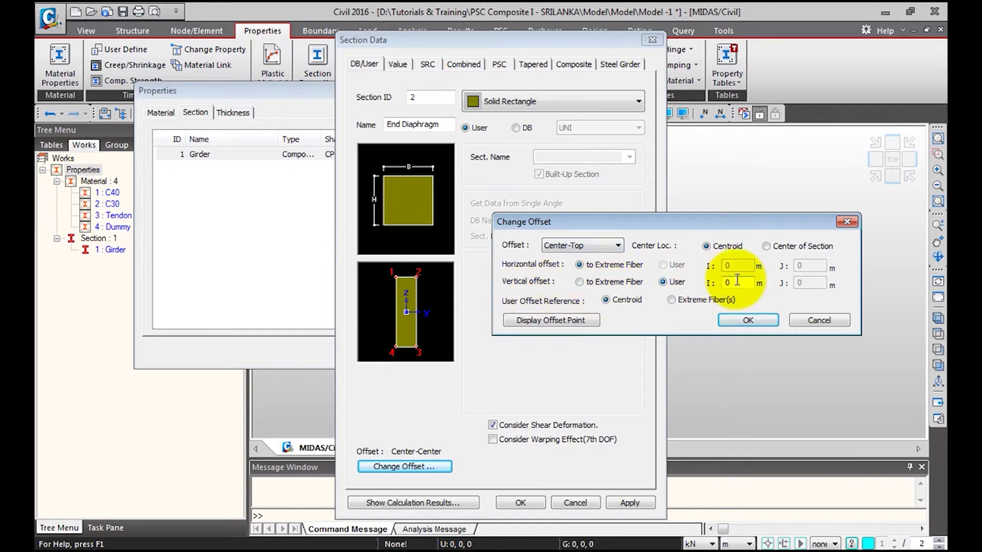
left_click_drag(738, 279, 703, 285)
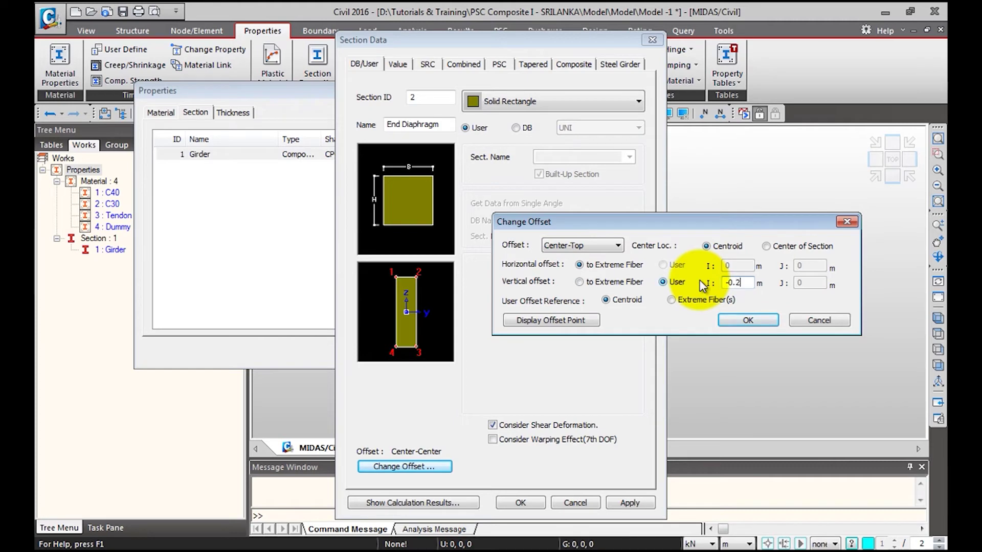
left_click(680, 301)
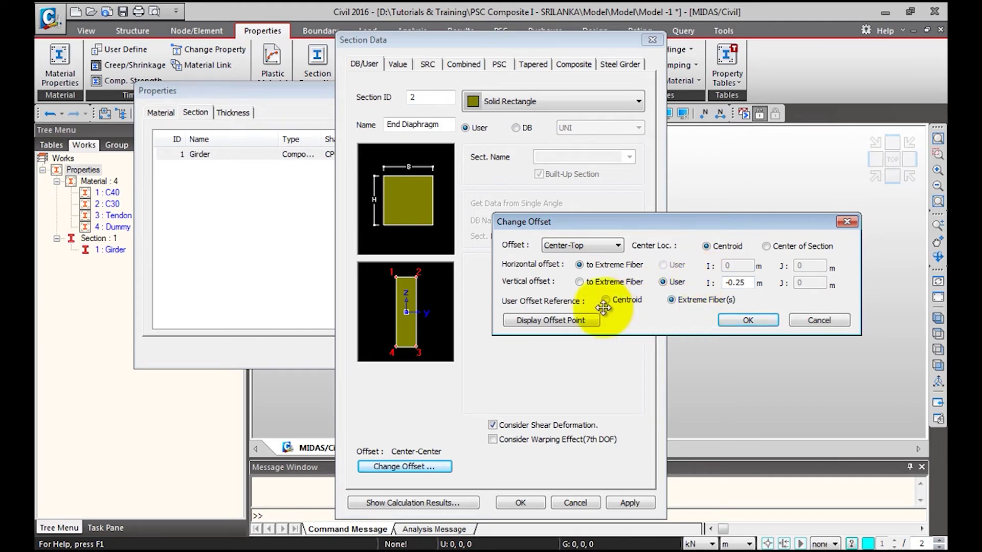
left_click(581, 328)
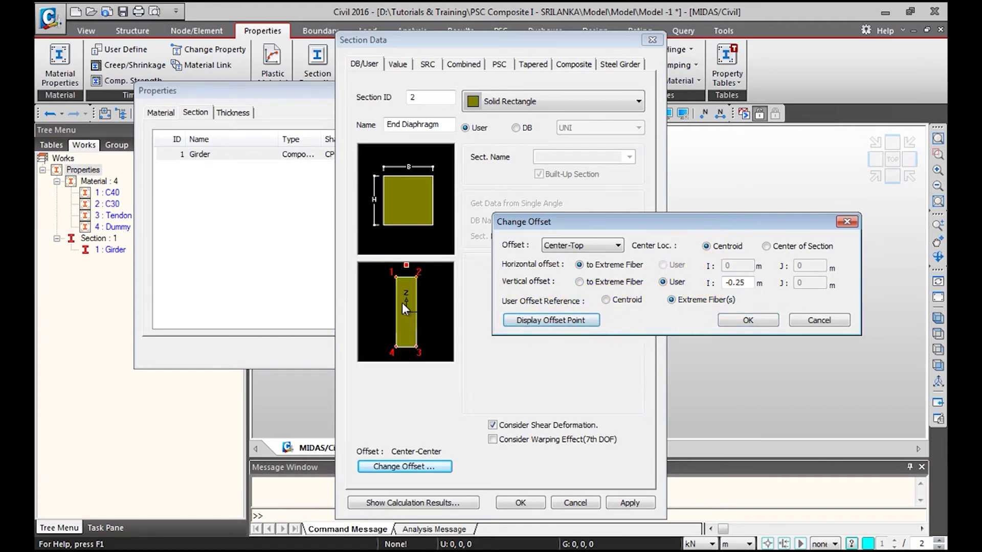
left_click(750, 321)
left_click(630, 502)
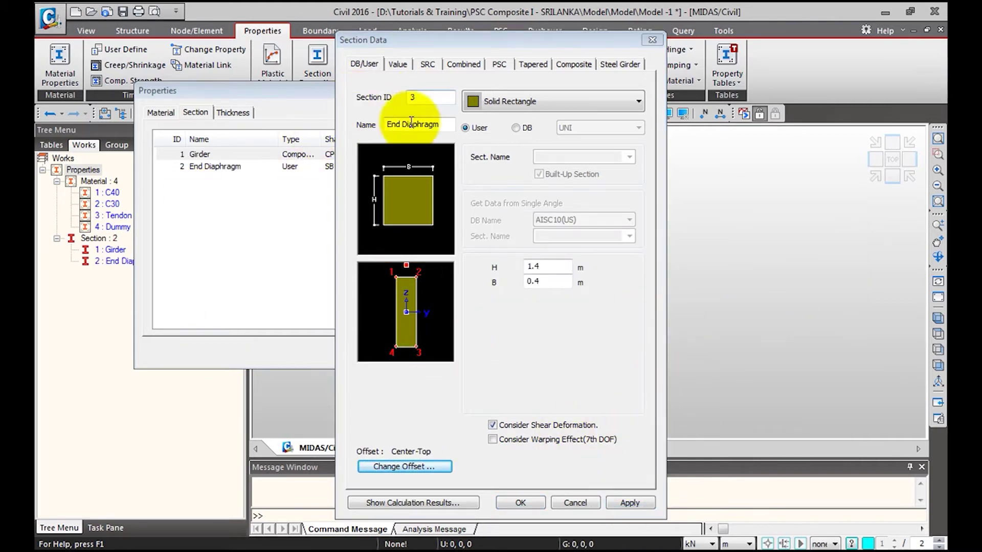
Add a section named Internal Diaphragm with width B 0.3 m, reusing the End Diaphragm's height and offset.
left_click(388, 124)
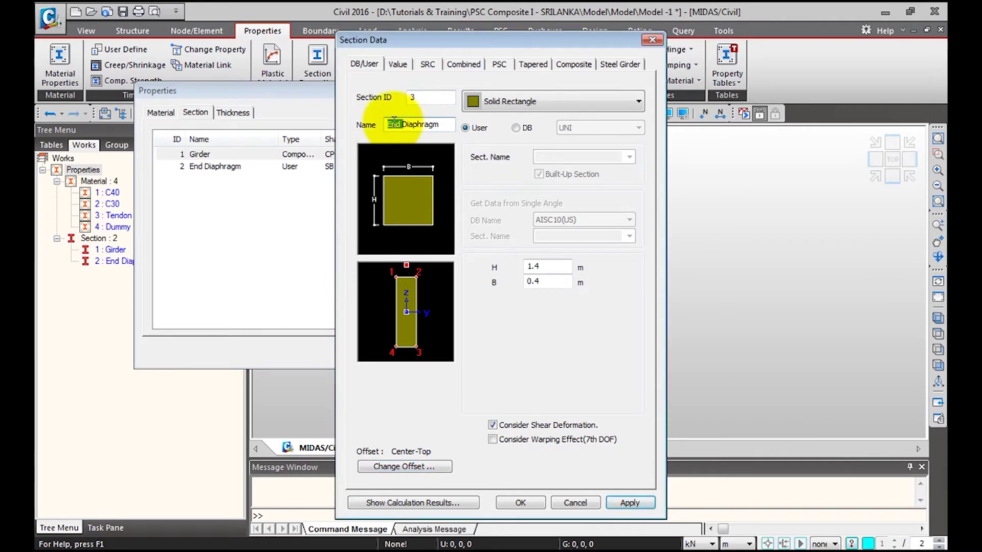
key("Delete")
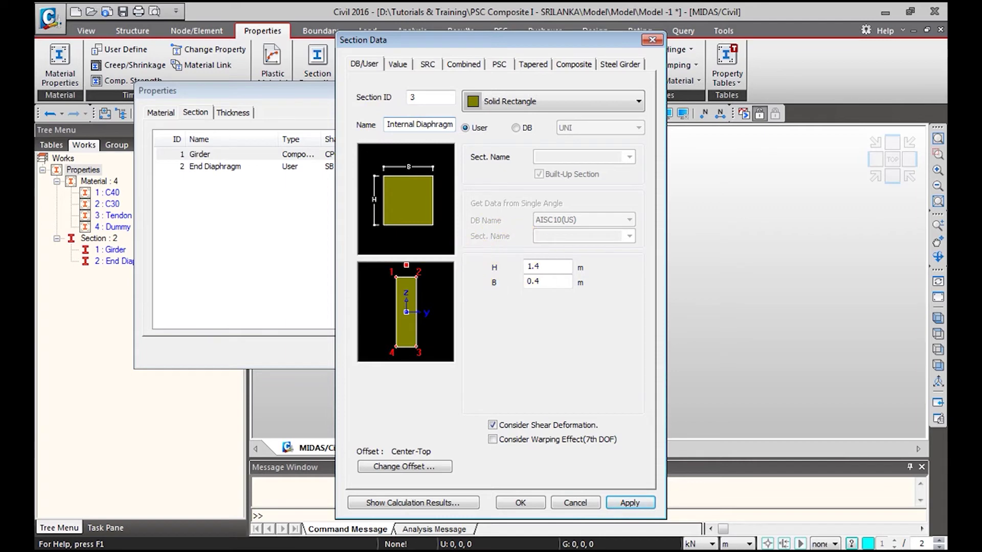
left_click(552, 283)
key("BackSpace")
type("3")
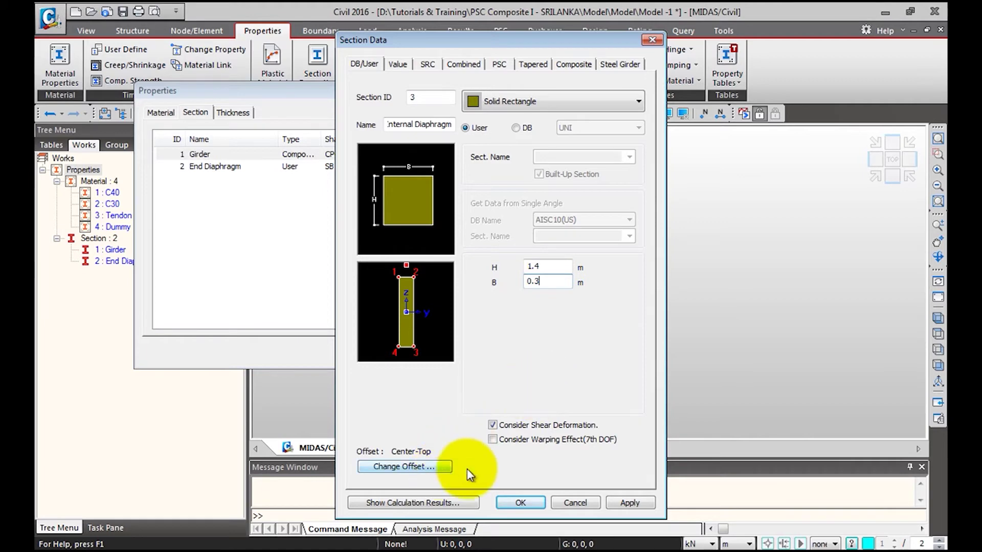
left_click(425, 464)
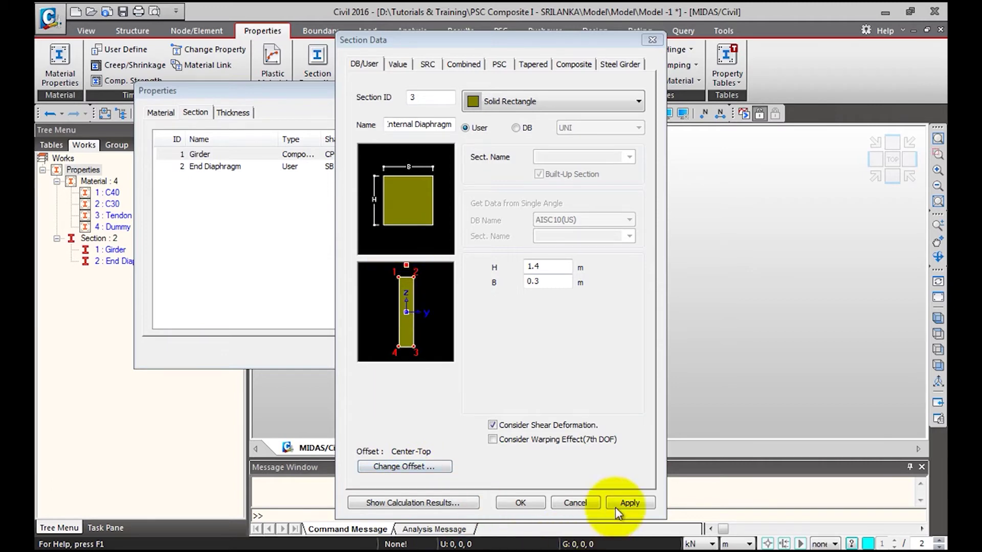
left_click(628, 503)
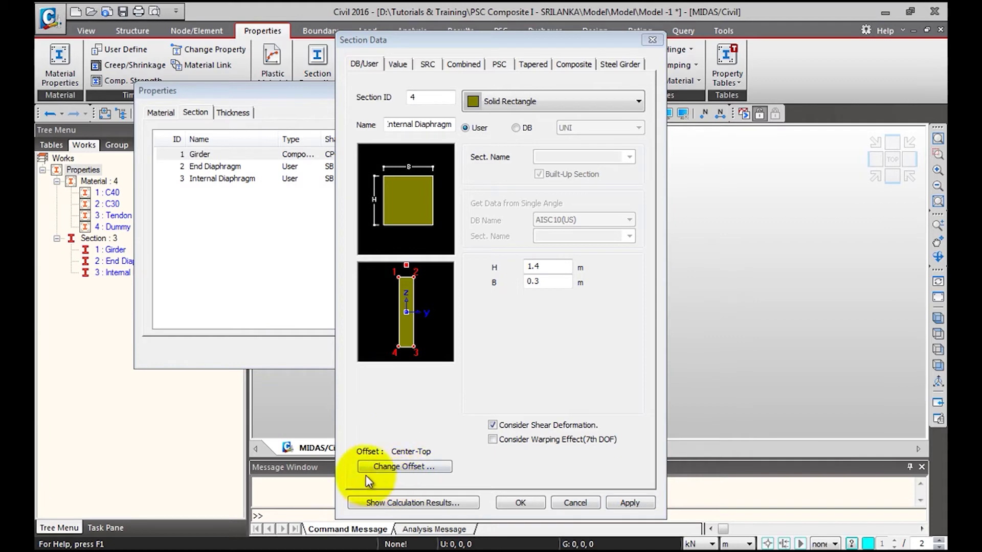
Review the calculated section properties of the Internal Diaphragm rectangle, including its centroid distances and corner coordinates.
left_click(434, 503)
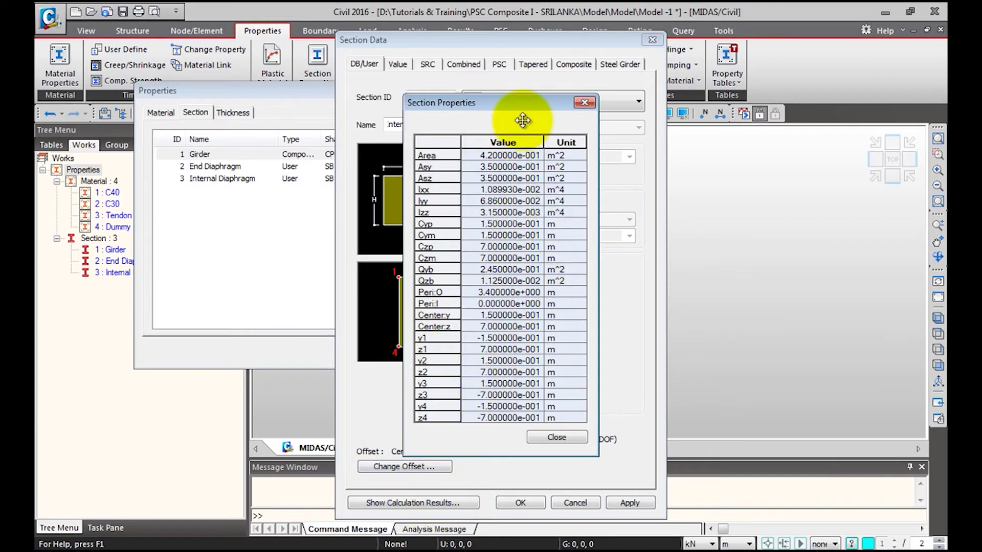
left_click_drag(516, 103, 697, 103)
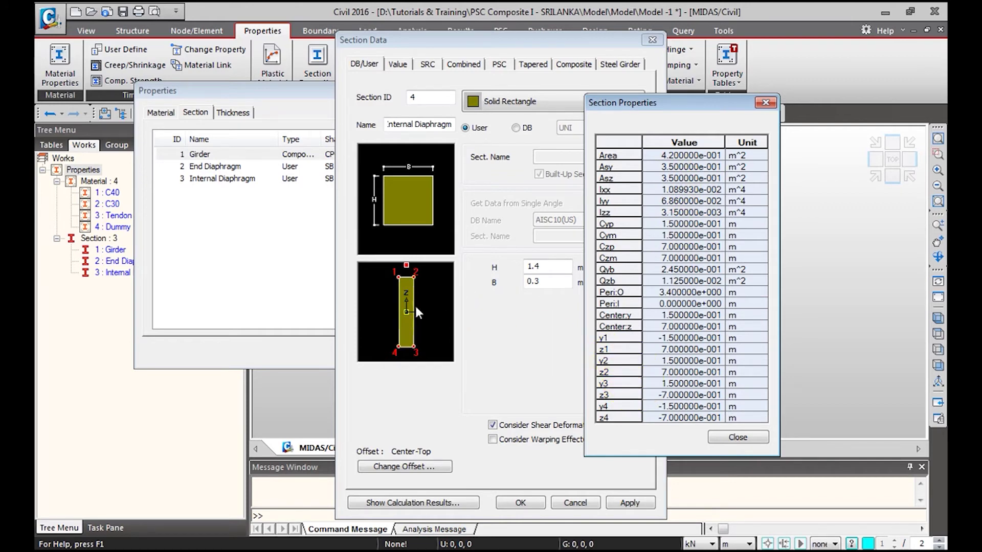
left_click_drag(606, 178, 607, 394)
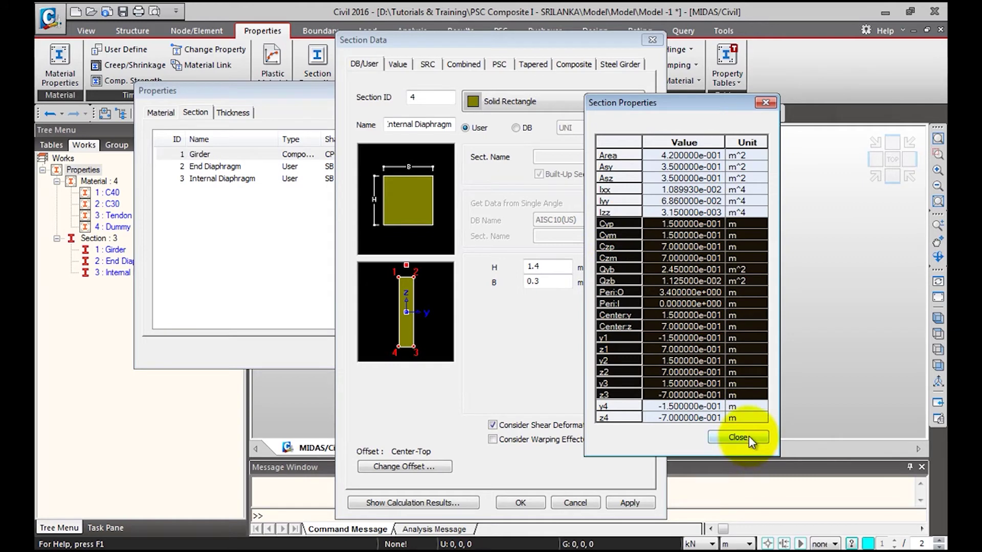
left_click(740, 438)
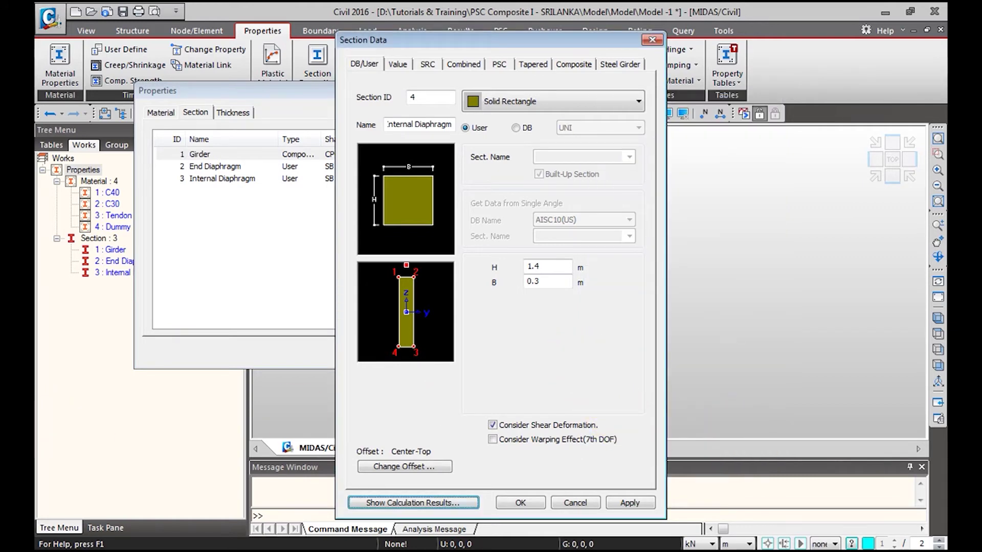
Define a section named Pier with the Solid Round shape and diameter D 1.5 m.
left_click(412, 125)
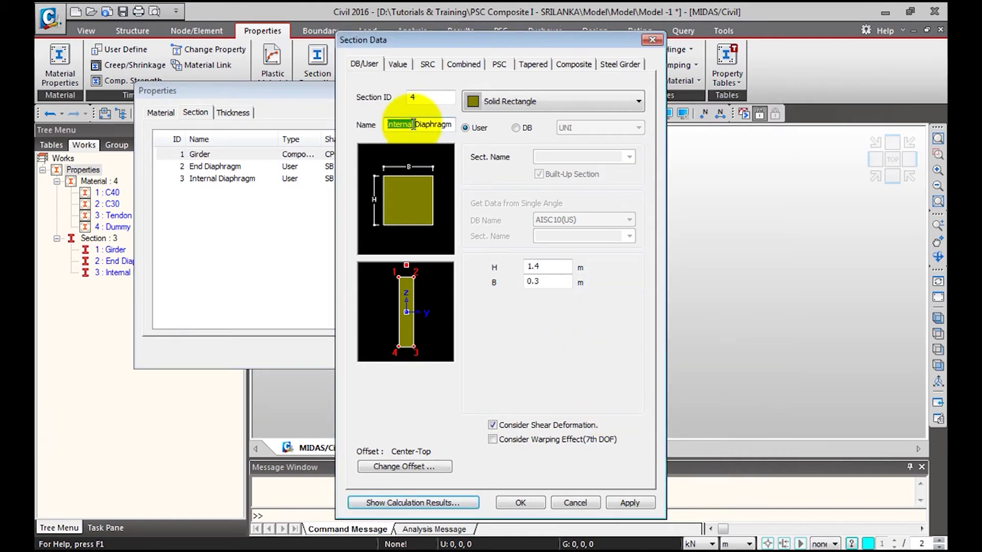
left_click_drag(443, 128, 356, 119)
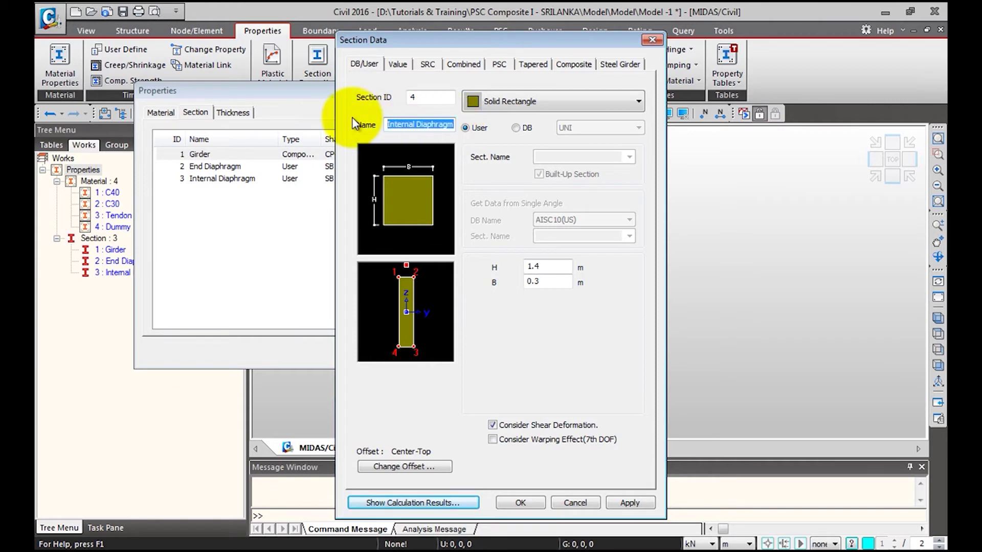
type("Pier")
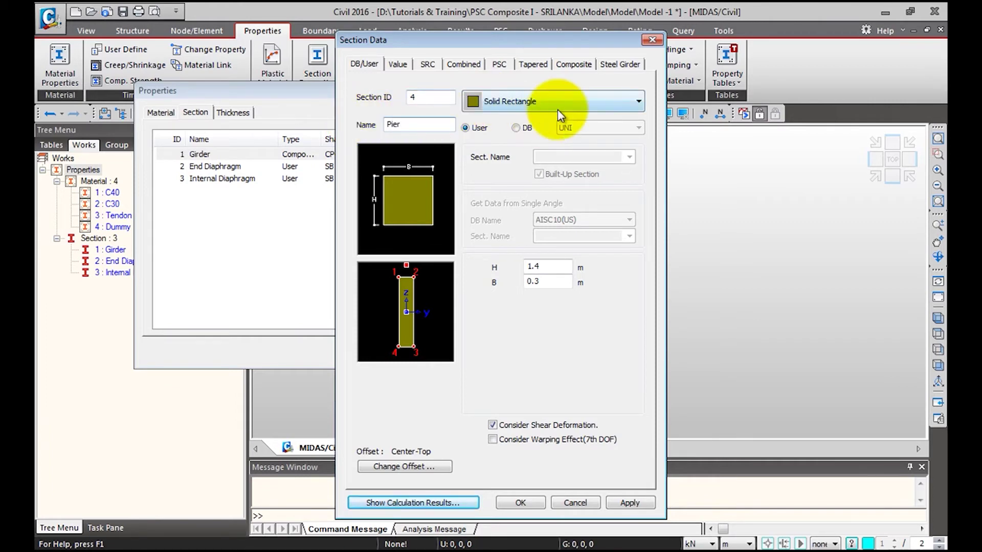
left_click(558, 109)
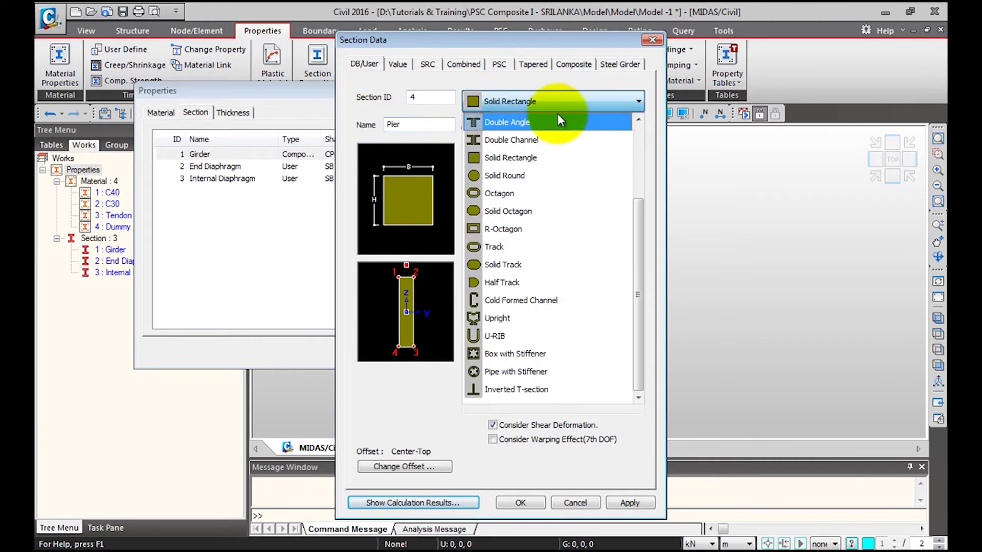
left_click(542, 177)
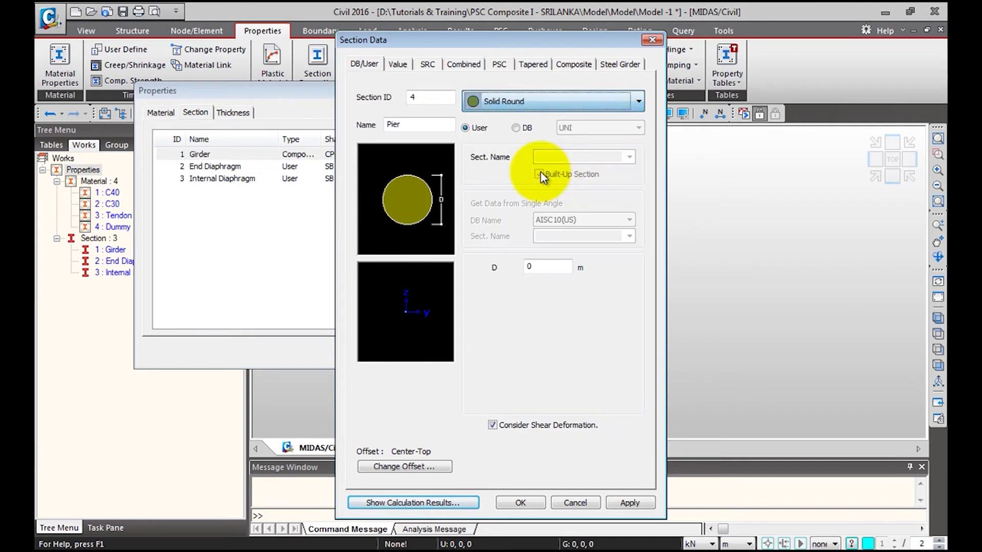
double_click(555, 267)
type("1.5")
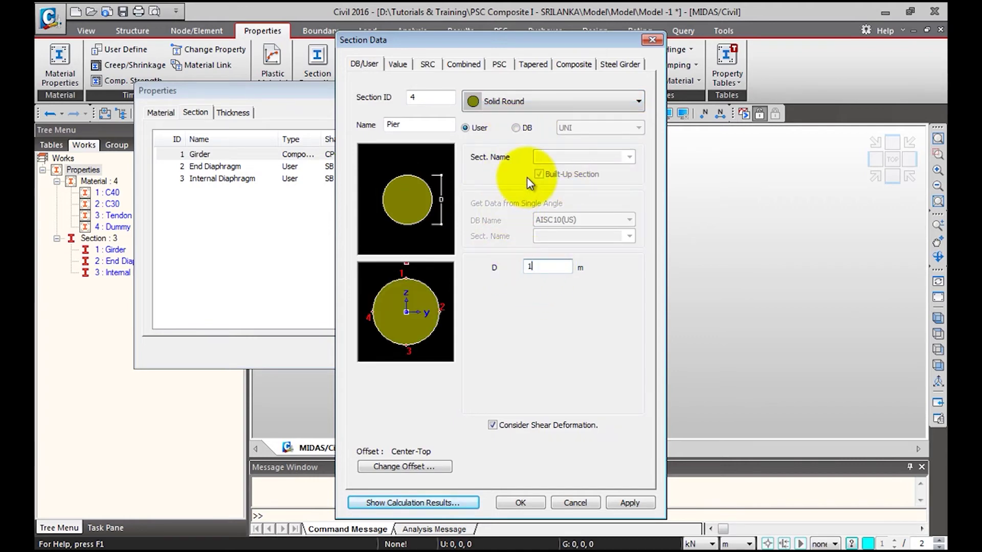
Set the Pier section's offset to Center-Center and add the section to the model.
left_click(433, 471)
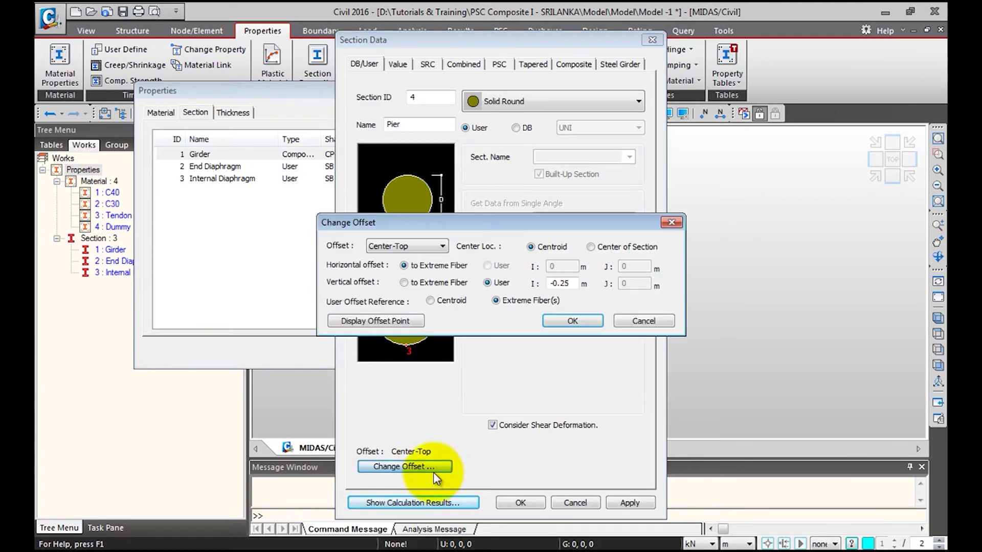
left_click(439, 248)
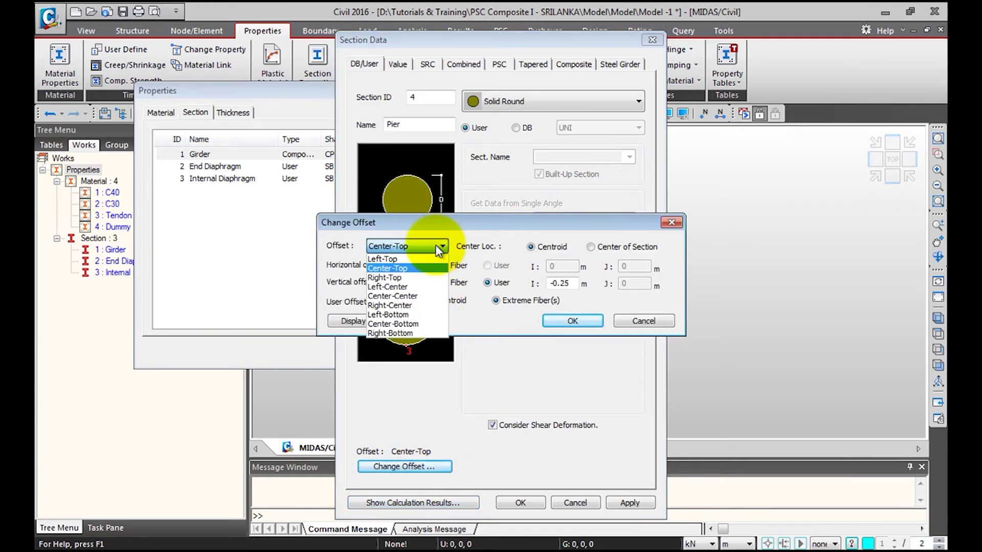
left_click(397, 296)
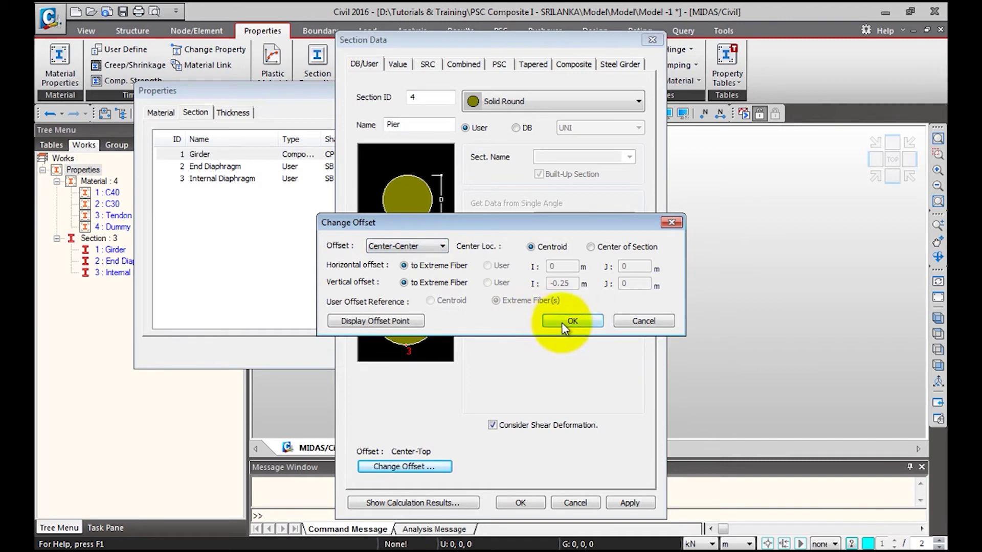
left_click(563, 322)
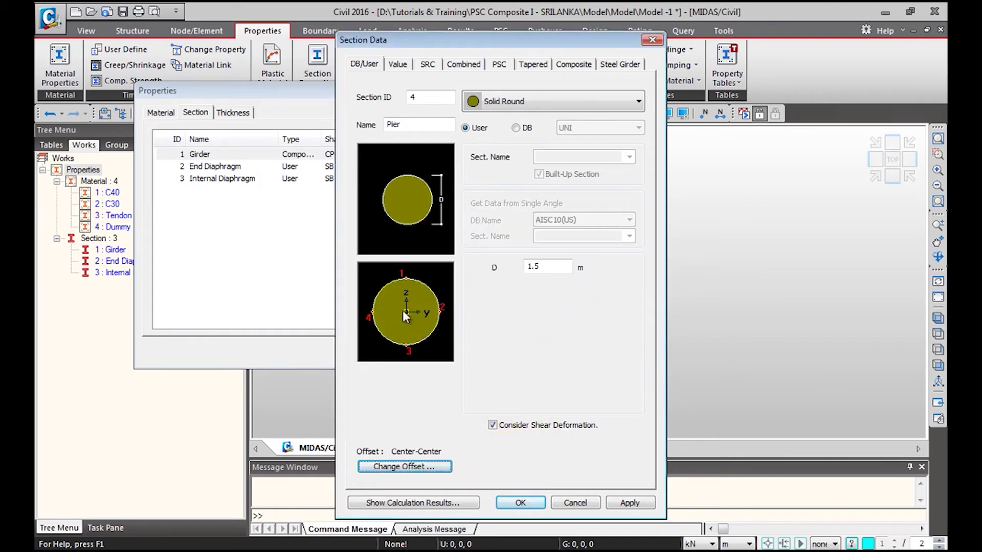
left_click(628, 504)
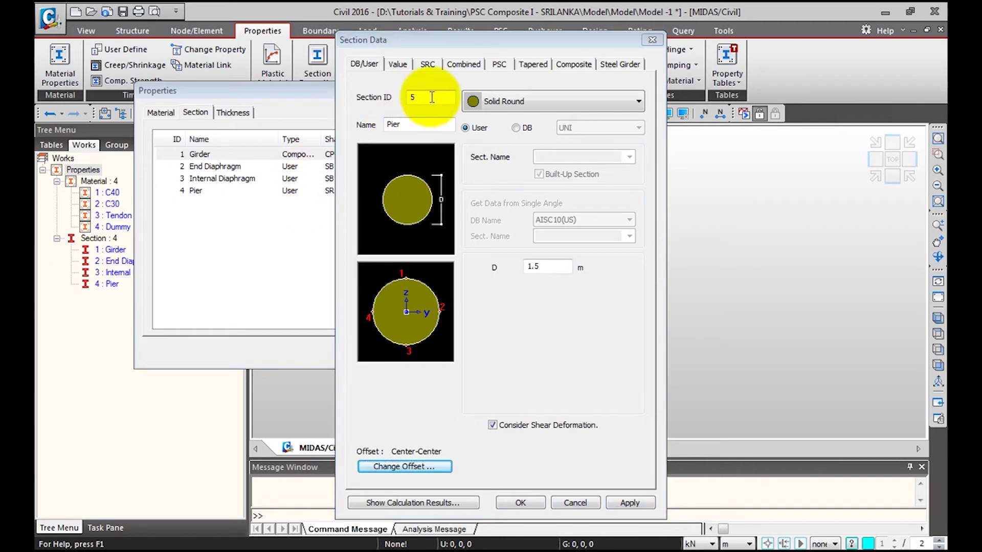
Define a Solid Rectangle section named Pier Cap Mid with height H 1.8 m and width B 1.6 m.
double_click(415, 125)
left_click(417, 122)
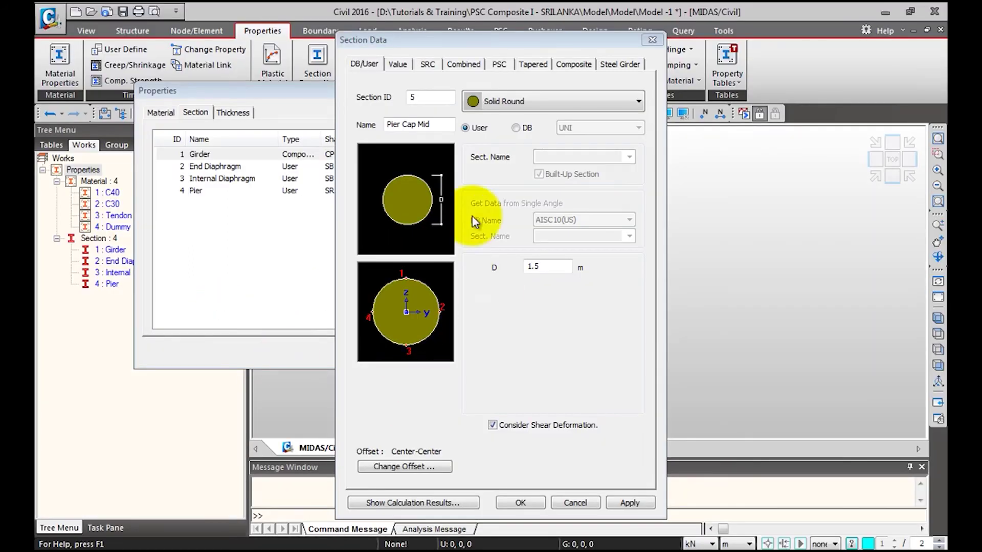
left_click(529, 99)
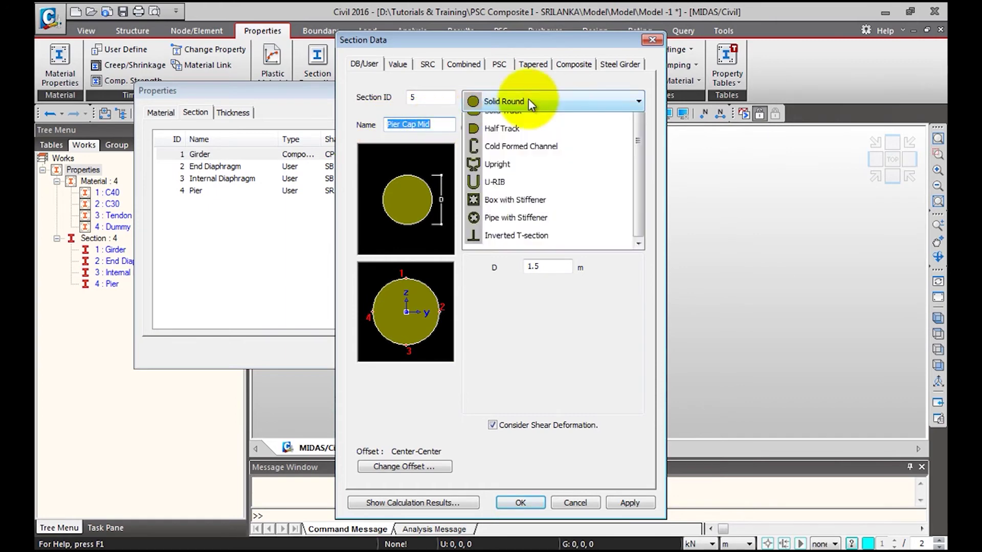
left_click(532, 158)
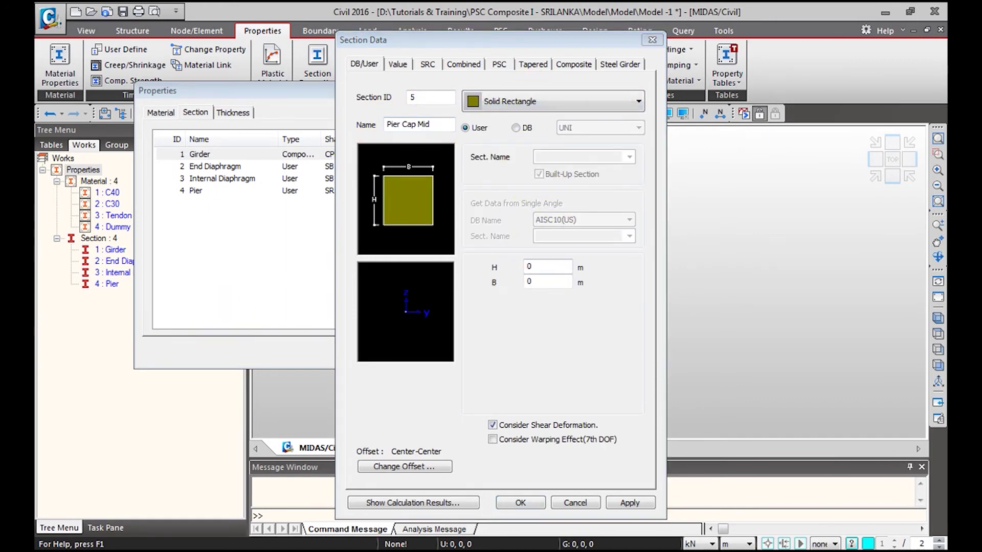
left_click(541, 267)
left_click_drag(541, 267, 490, 268)
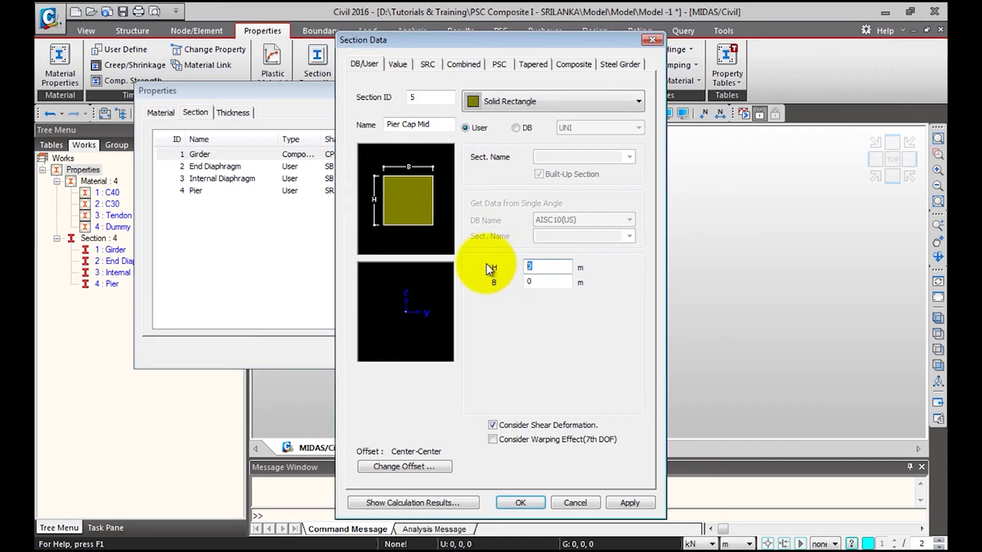
type("1.6")
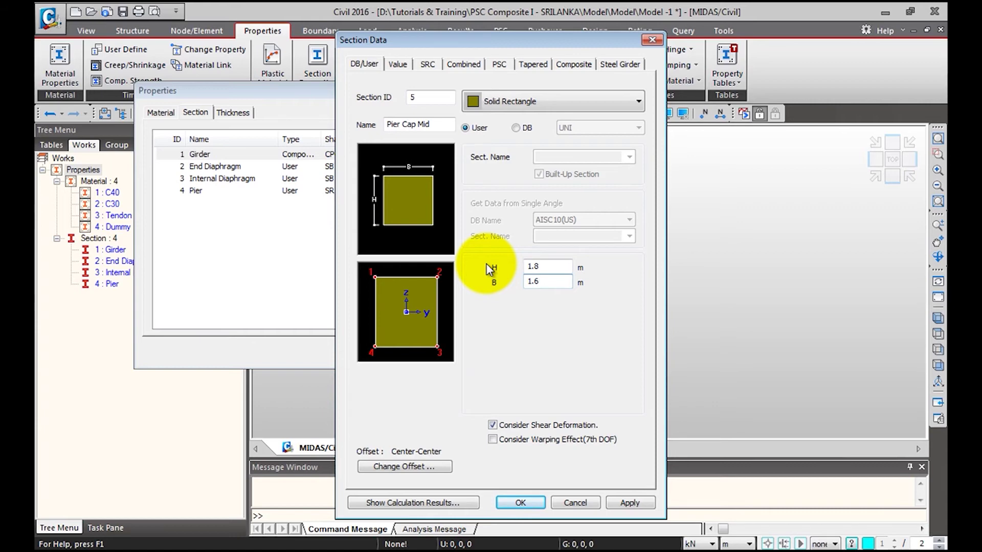
Set the Pier Cap Mid section's offset to Center-Top, display the offset point, and add the section to the model.
left_click(412, 466)
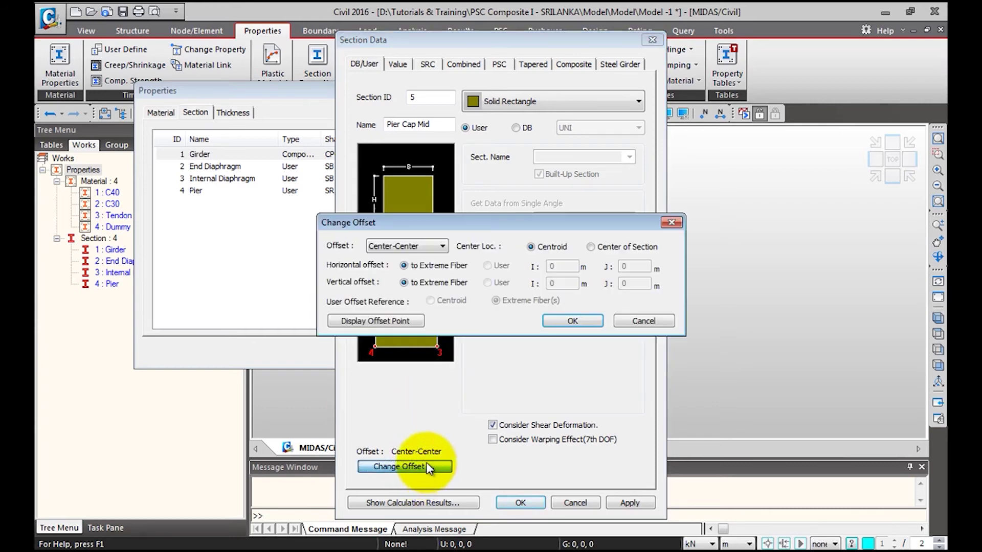
left_click(420, 246)
left_click(415, 274)
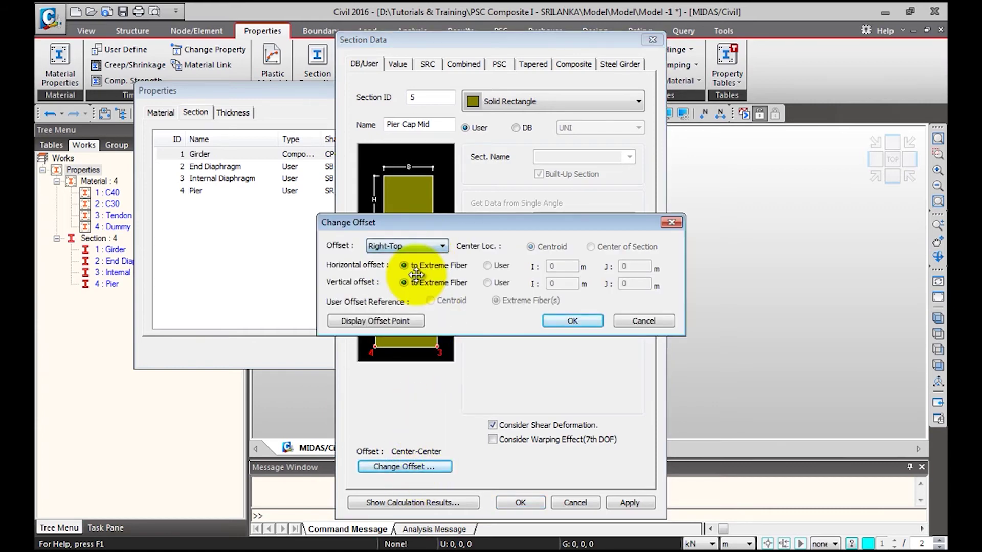
left_click(416, 249)
left_click(404, 265)
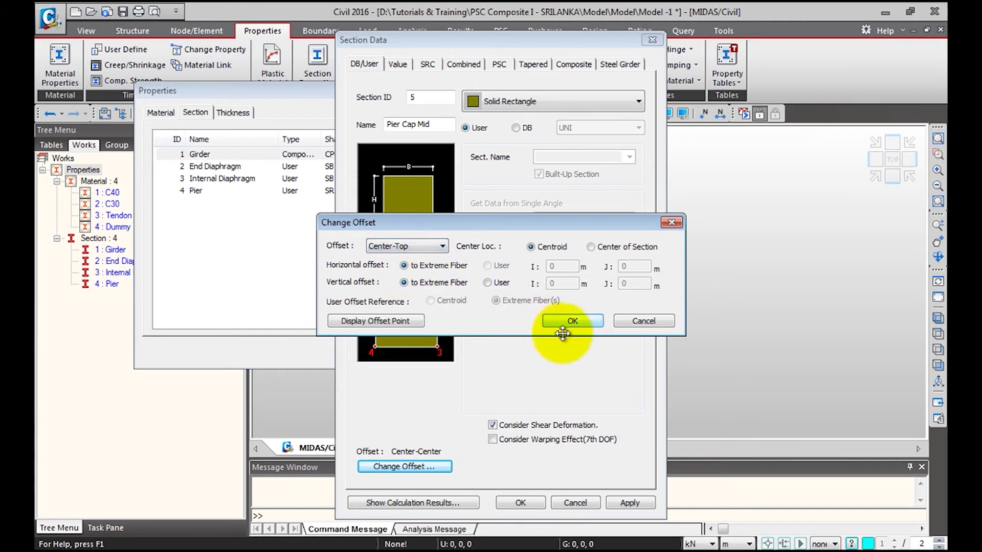
left_click_drag(449, 219, 611, 226)
left_click(543, 329)
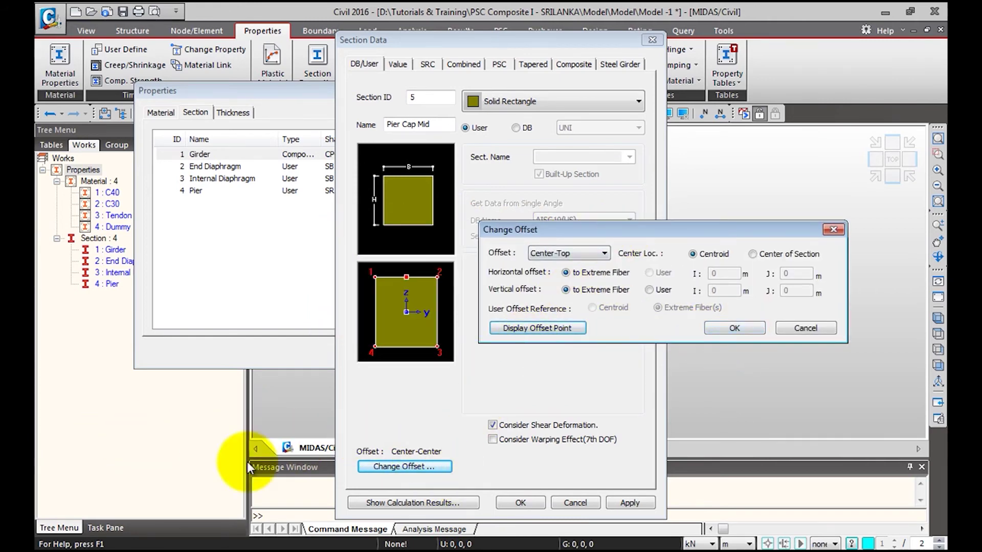
left_click(745, 330)
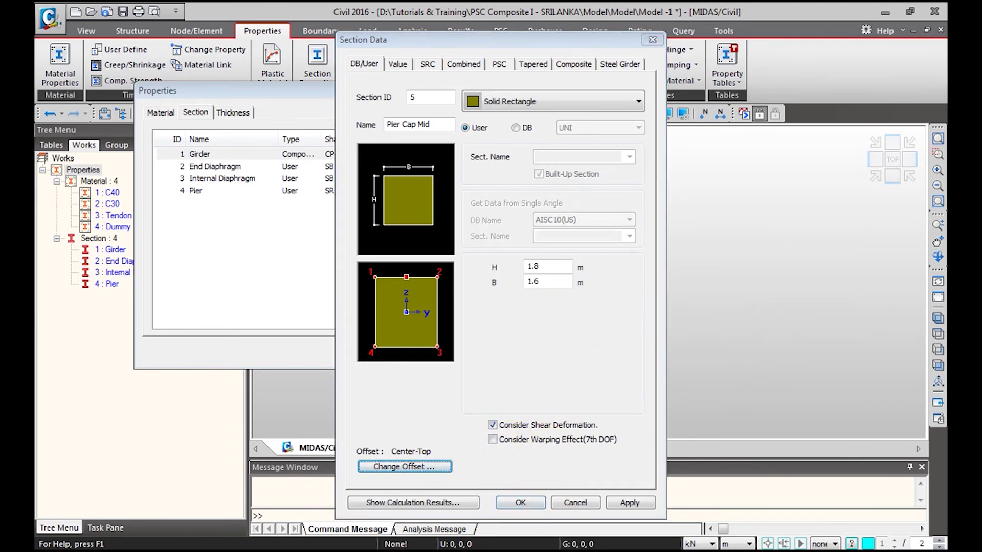
left_click(630, 503)
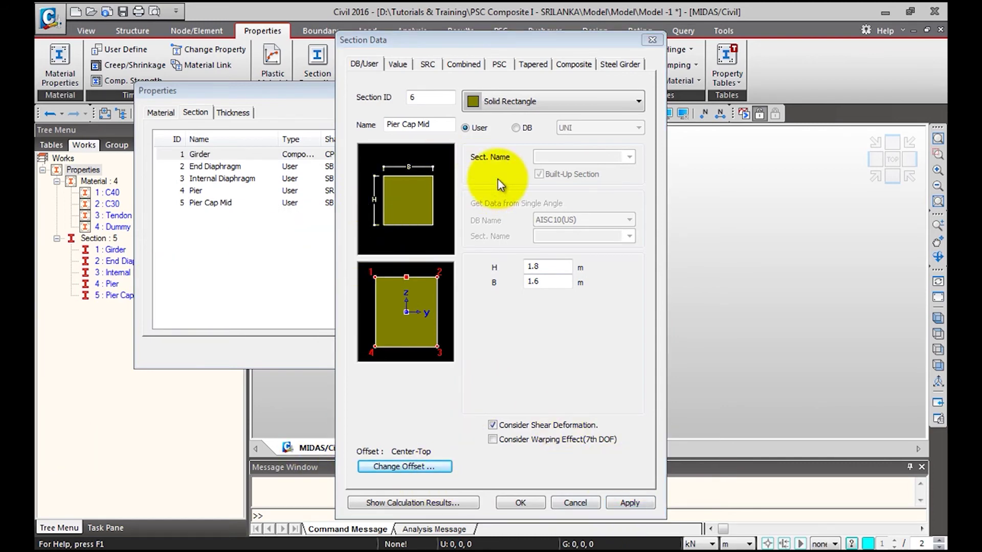
Start a tapered section with the Solid Rectangle shape and name it Pier cap Taper.
left_click(541, 66)
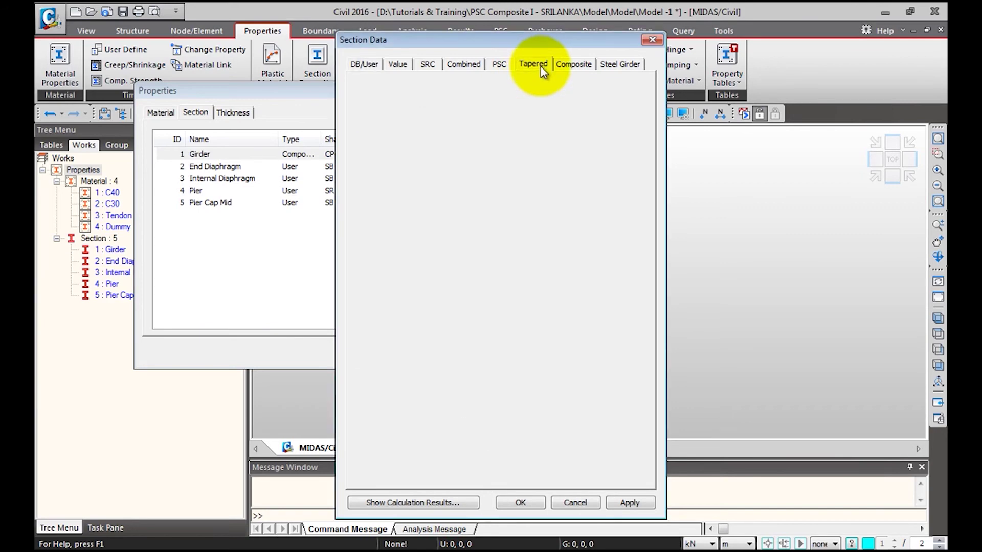
left_click(569, 101)
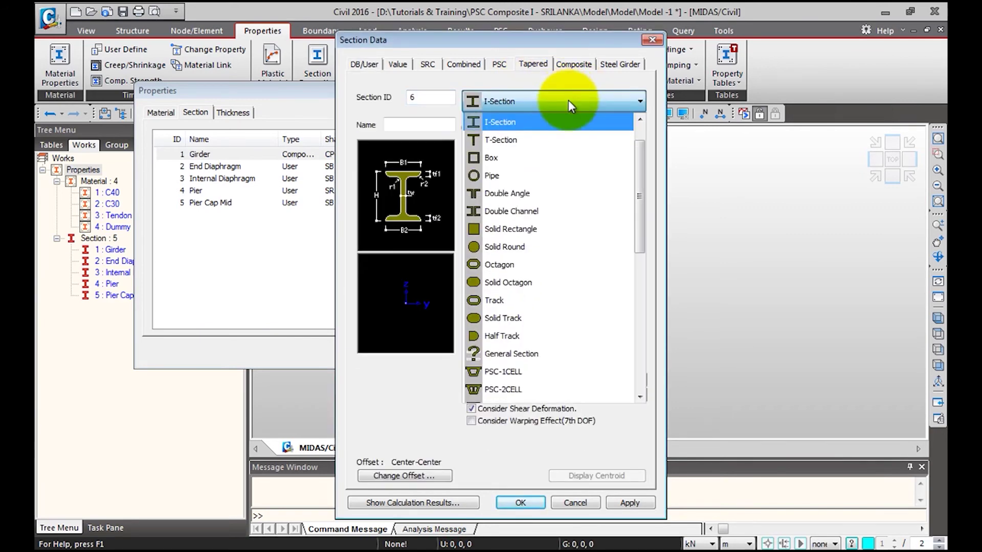
left_click(521, 226)
left_click(446, 125)
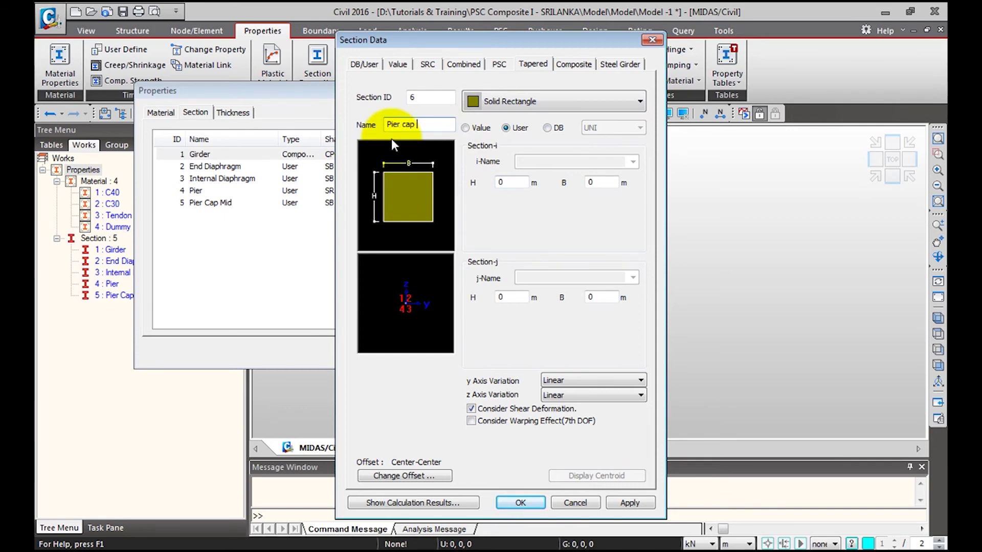
type("Taper")
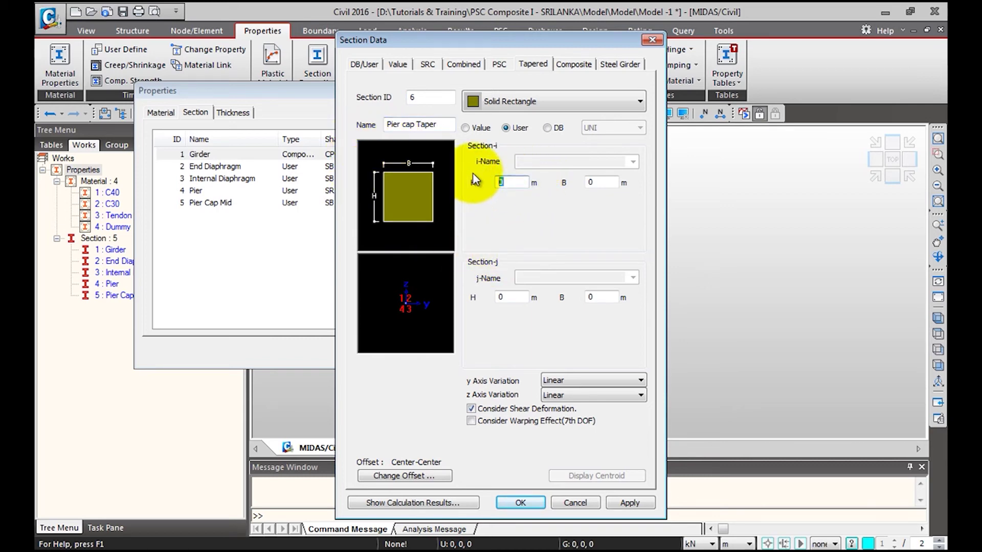
Size the tapered pier cap with H 1.8 m and B 1.6 m at section-i, and H 1.2 m and B 1.6 m at section-j.
left_click(507, 182)
type("1.8")
key("Tab")
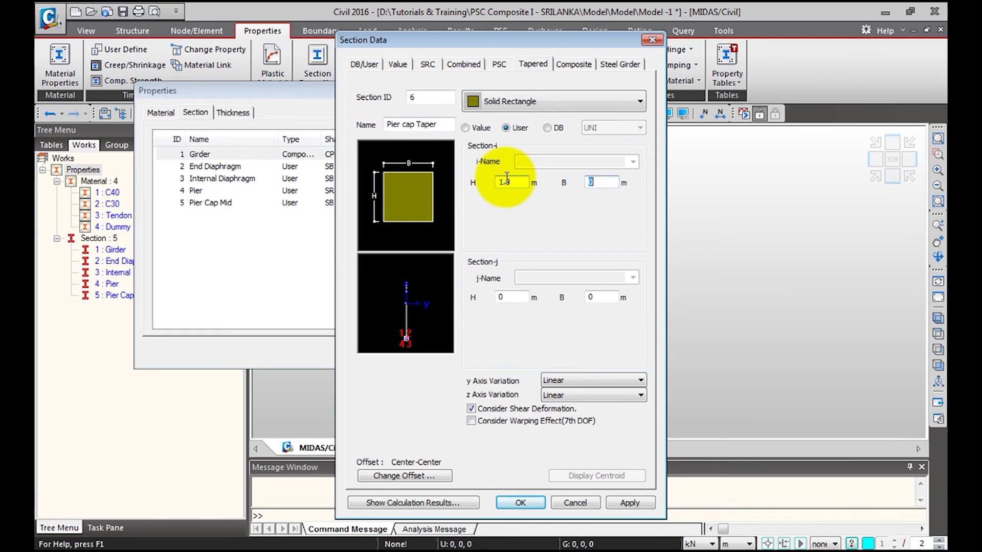
type("1.6")
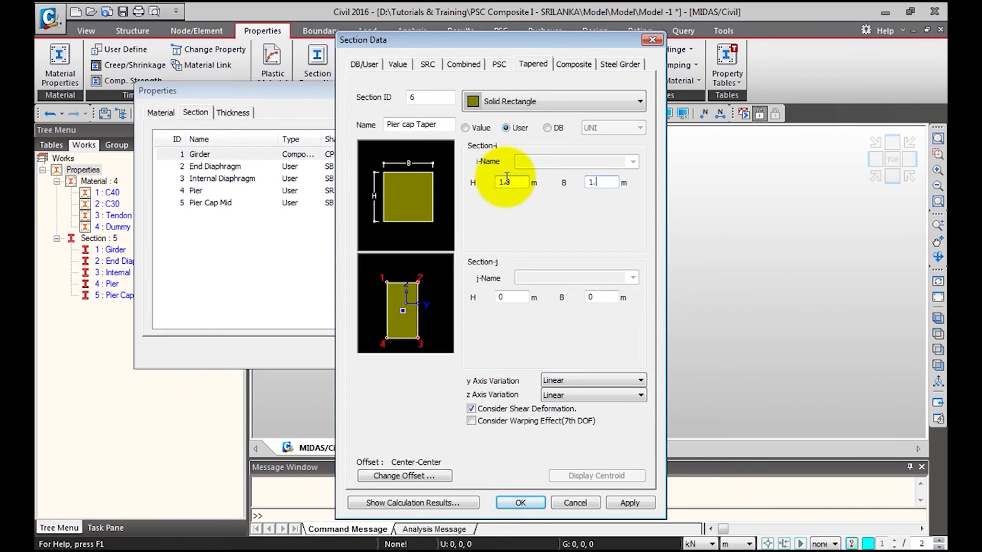
left_click(510, 298)
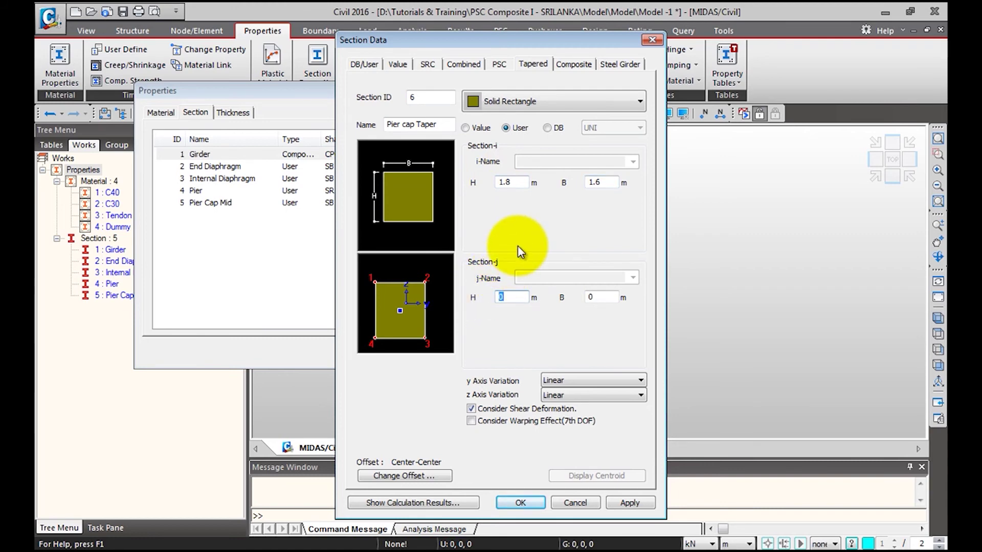
type("1.2")
key("Tab")
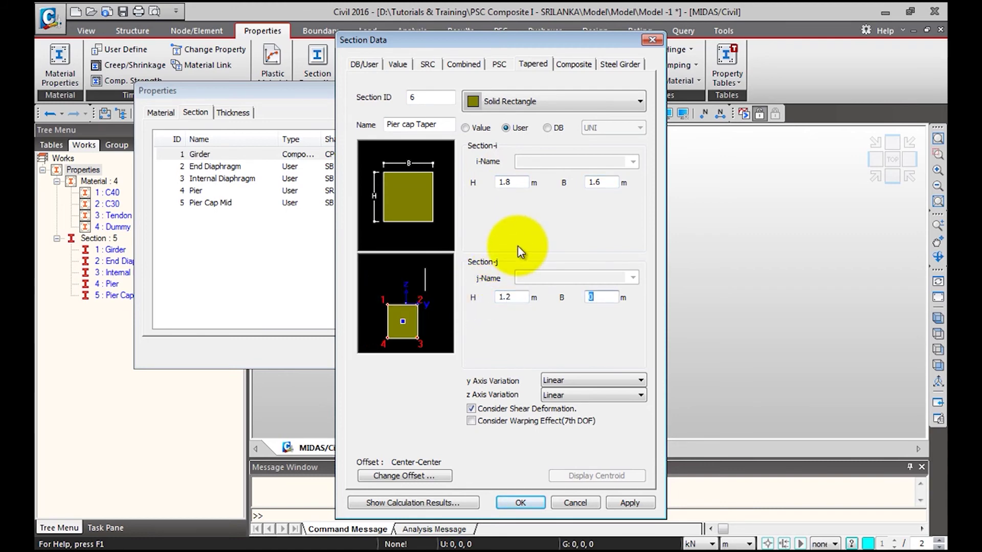
type("1.6")
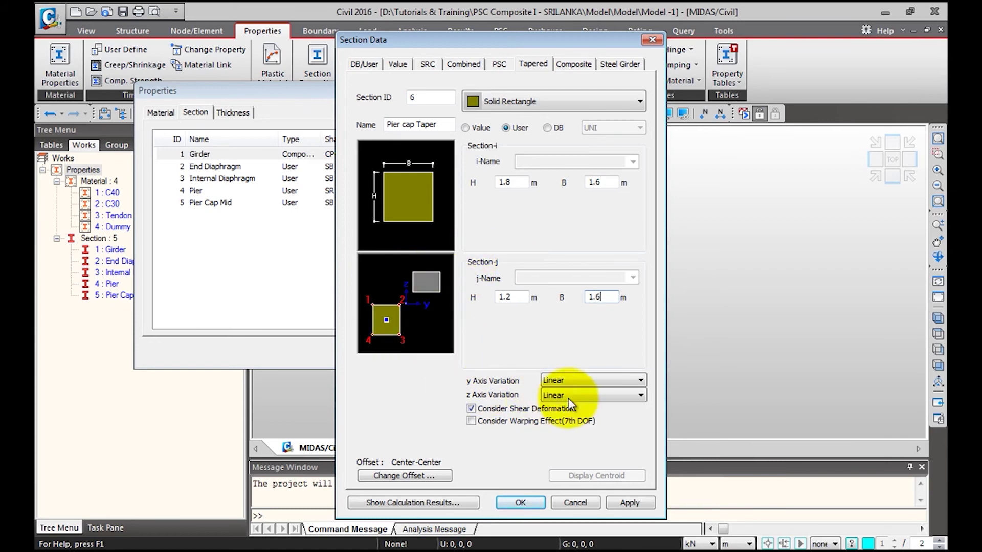
Choose Linear for both the y-axis and z-axis variation of the tapered pier cap section.
left_click(608, 380)
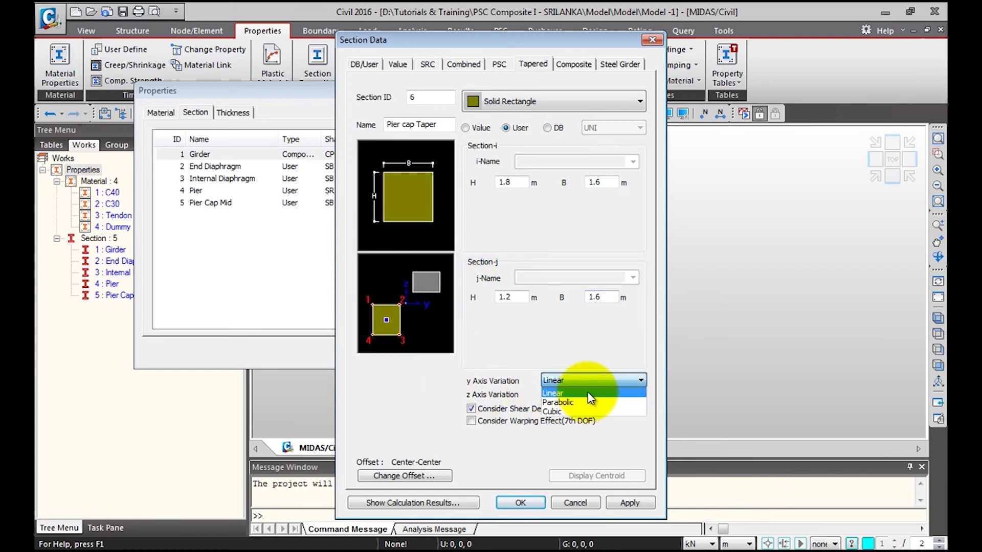
left_click(592, 391)
left_click(592, 394)
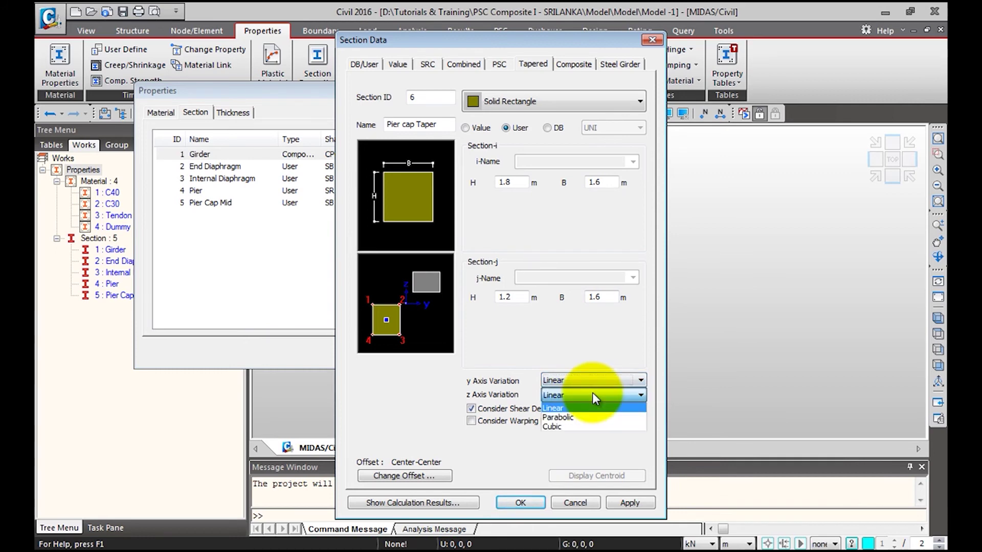
left_click(574, 405)
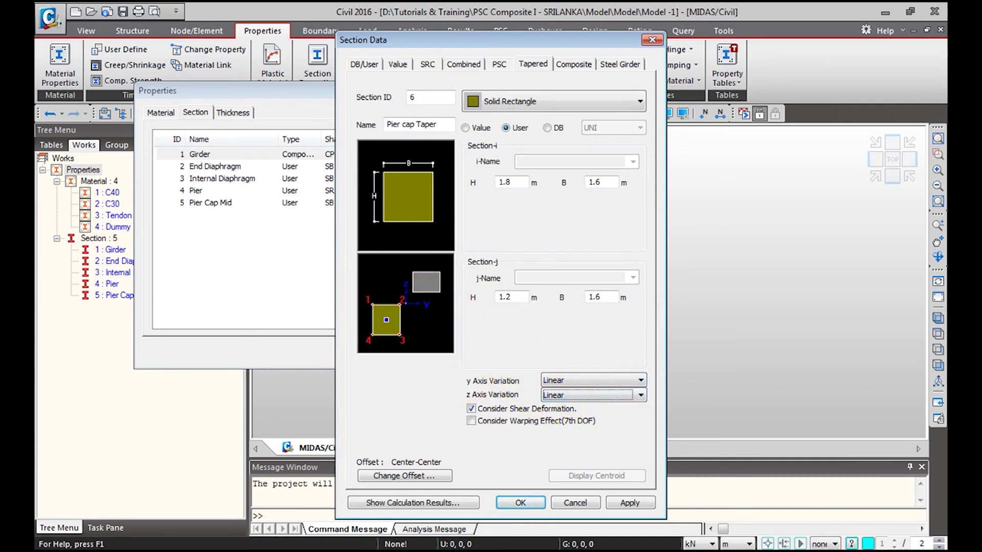
Set the Pier cap Taper section's offset to Center-Top and add the section to the model.
left_click(223, 435)
left_click(399, 474)
left_click(441, 247)
left_click(406, 267)
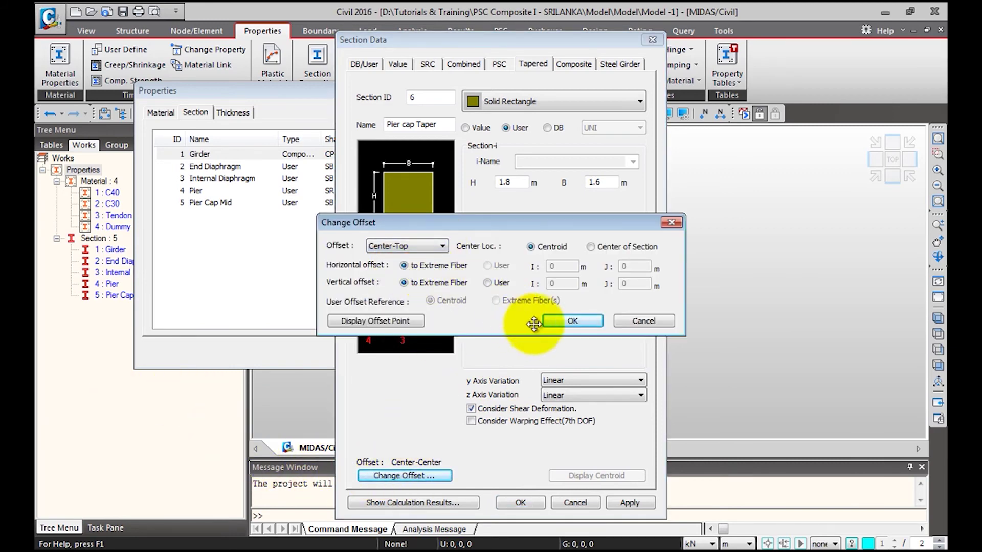
left_click(560, 320)
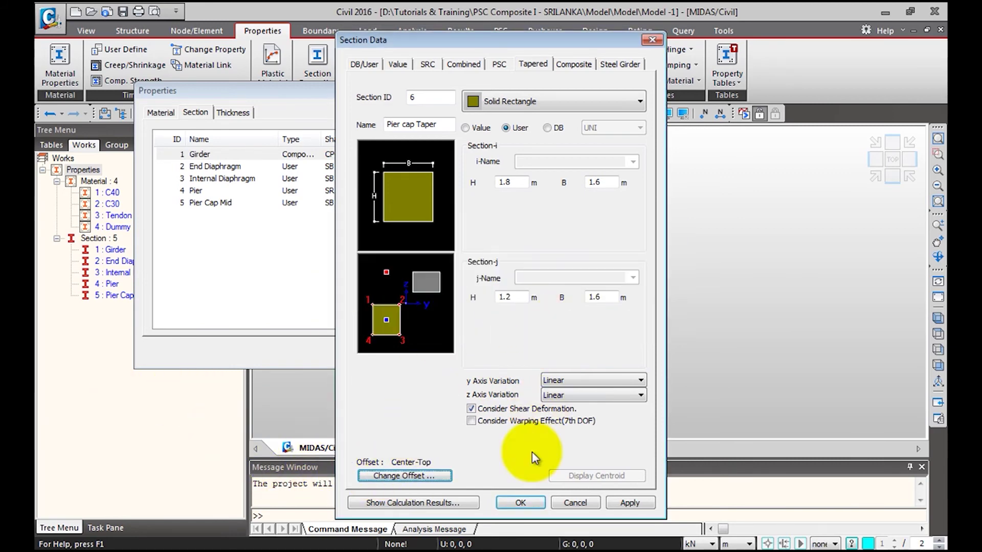
left_click(630, 503)
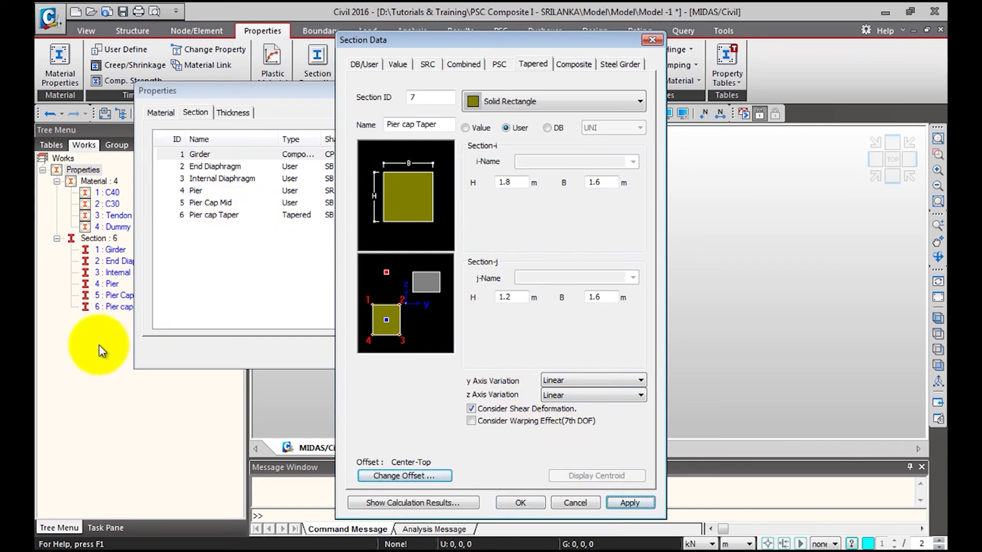
Add a non-tapered Solid Rectangle section named Dummy Cross Beams with height H 0.25 m and width B 1 m.
left_click(385, 125)
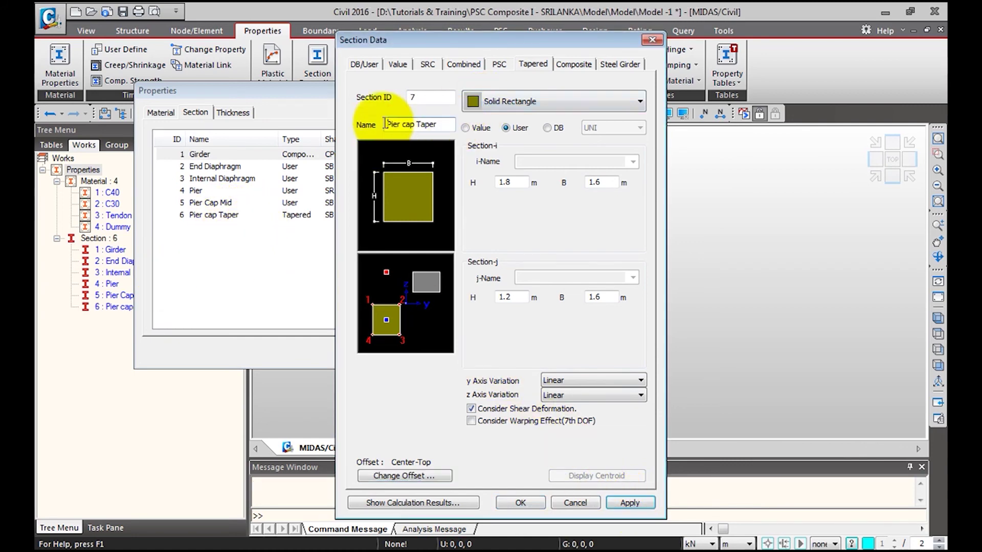
left_click(370, 63)
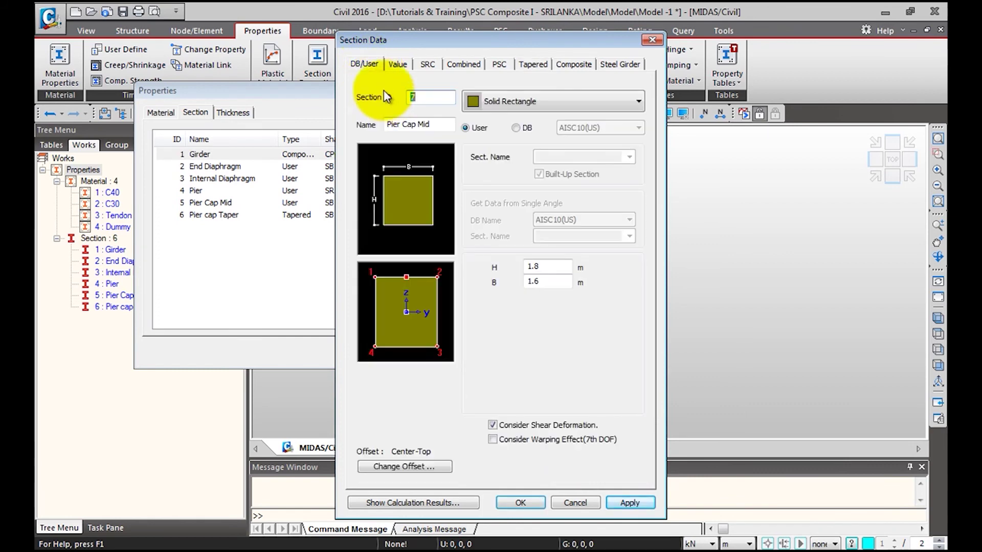
key("Tab")
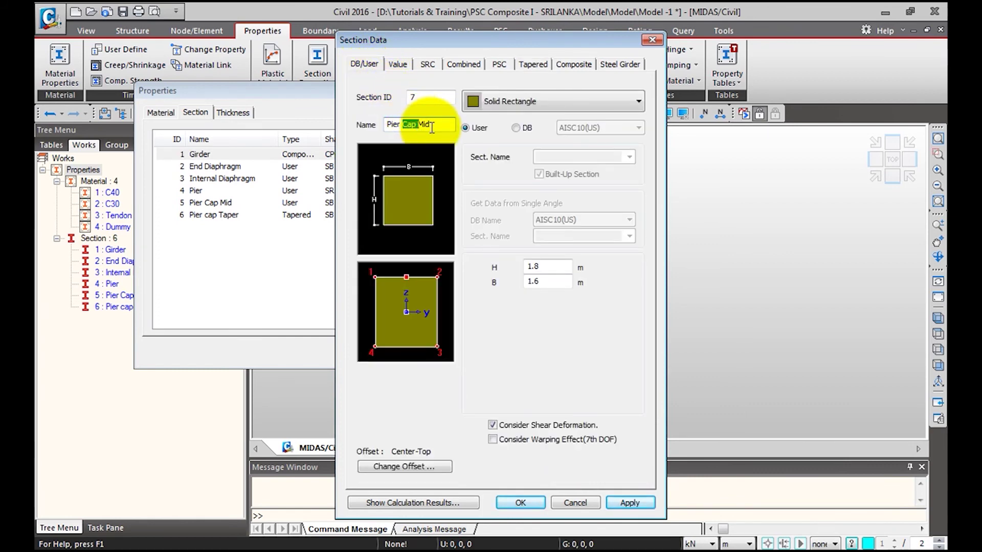
type("Du")
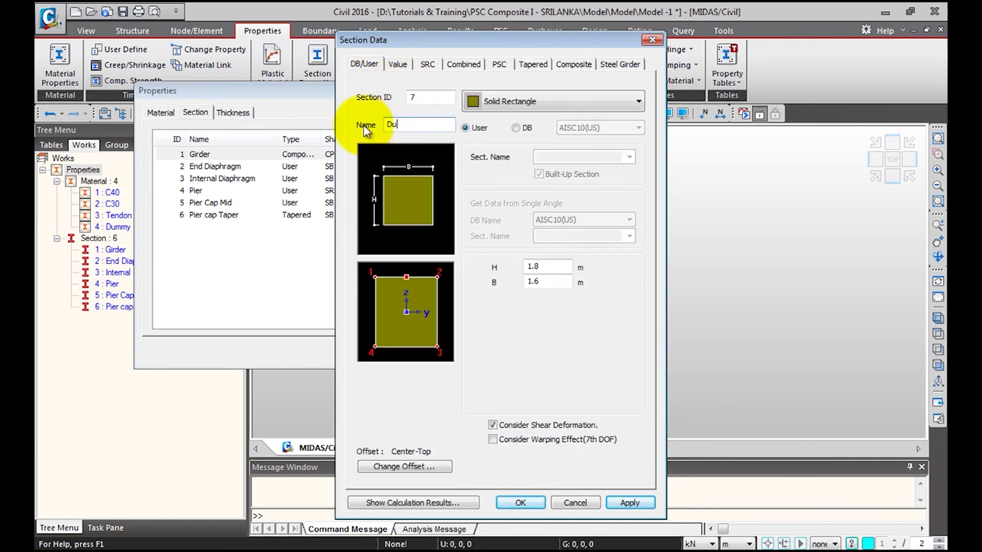
type("mmy Cross Beams")
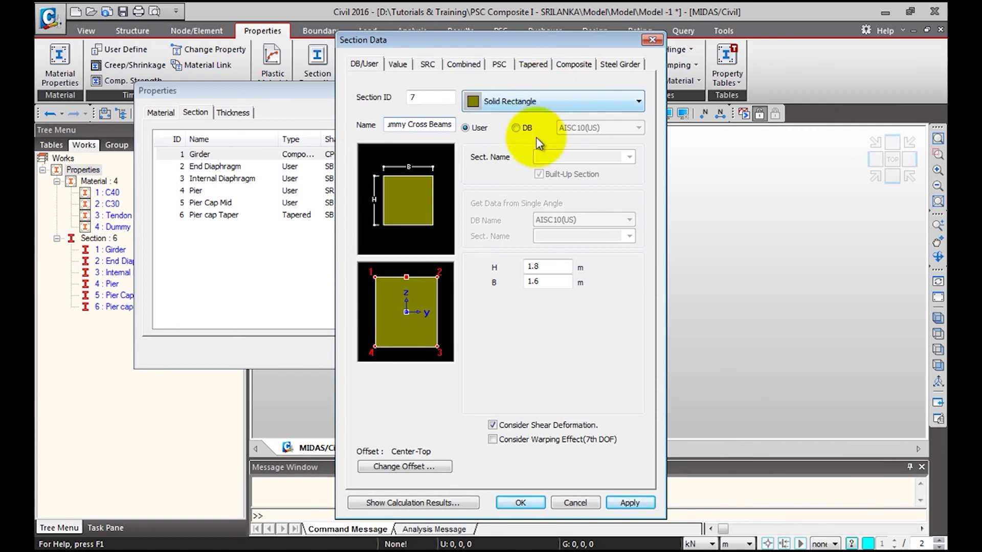
left_click(535, 267)
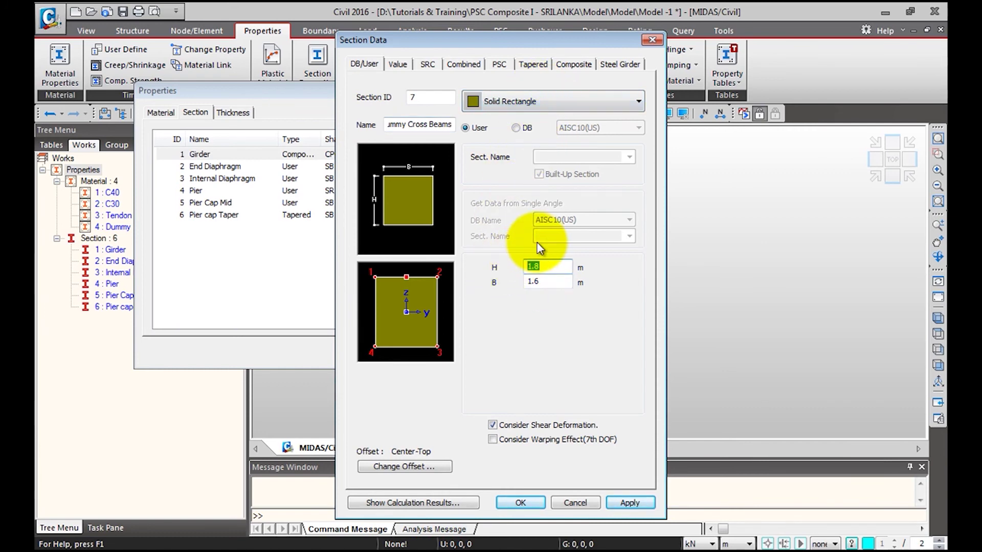
type("0.25")
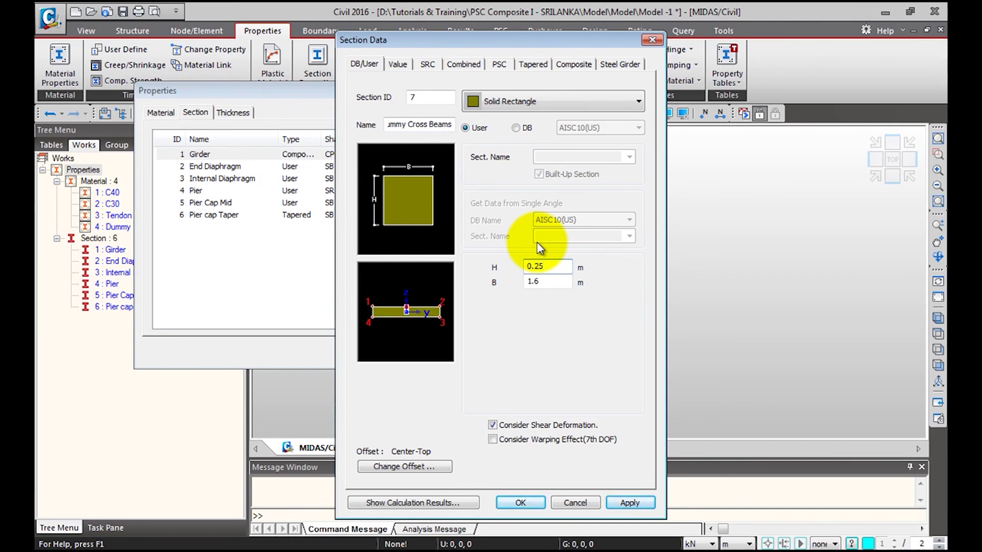
key("Tab")
type("1")
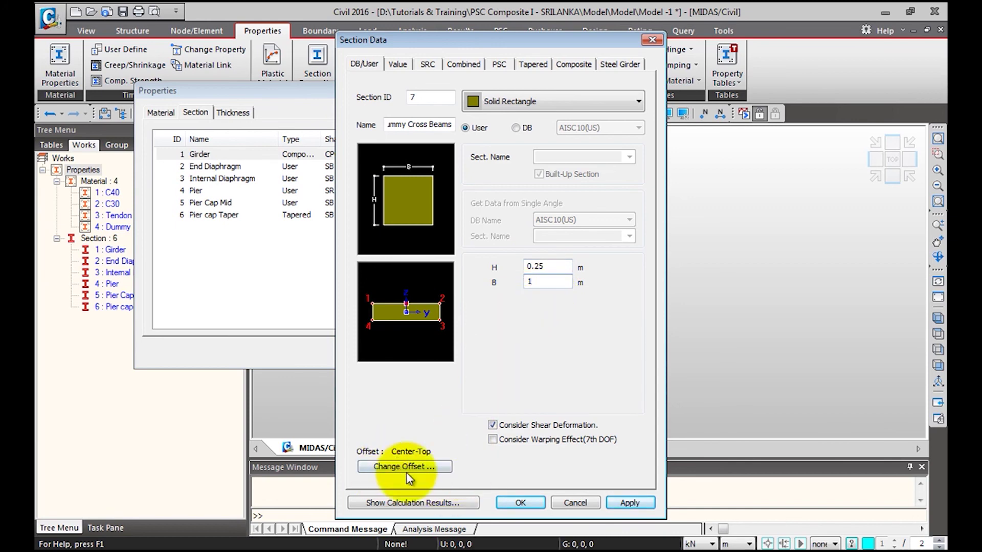
left_click(631, 505)
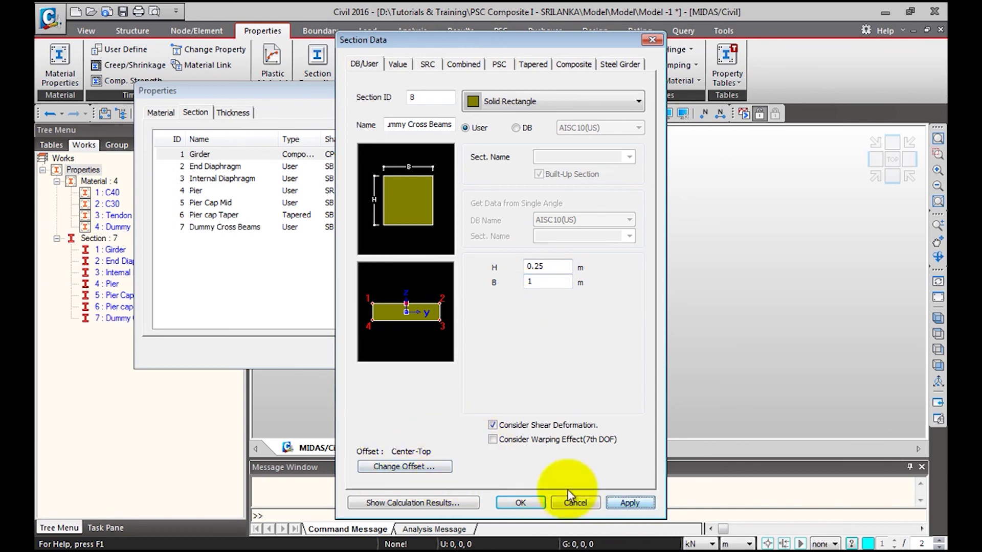
Add a Solid Rectangle section named Dummy Crash Barriers with width B 0.25 m and finish defining sections.
double_click(400, 126)
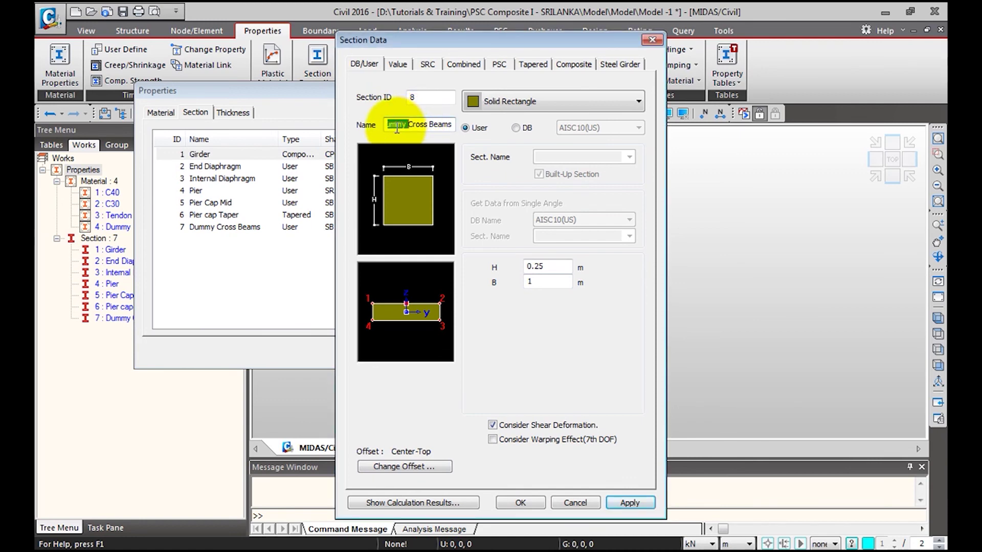
left_click_drag(409, 125, 456, 126)
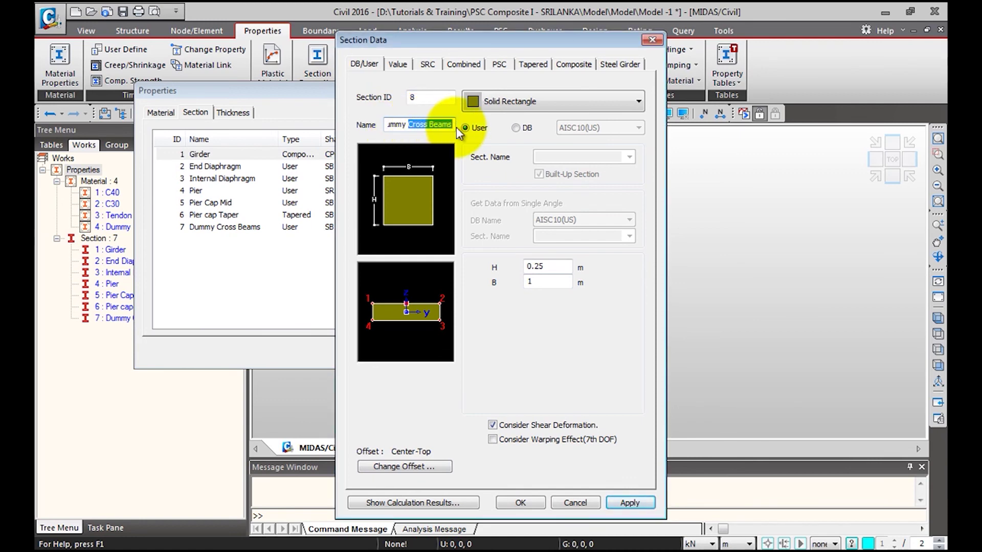
type("Crash")
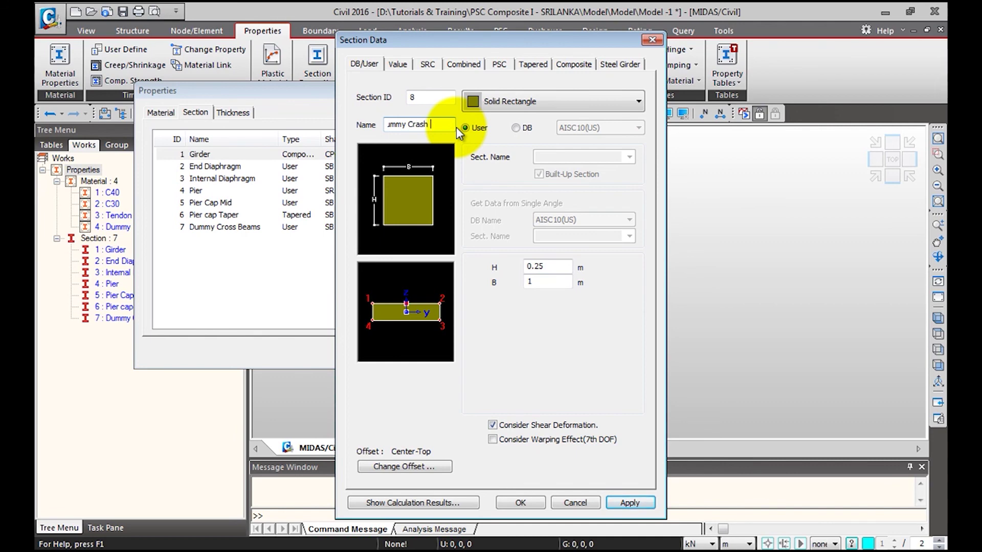
type(" Barriers")
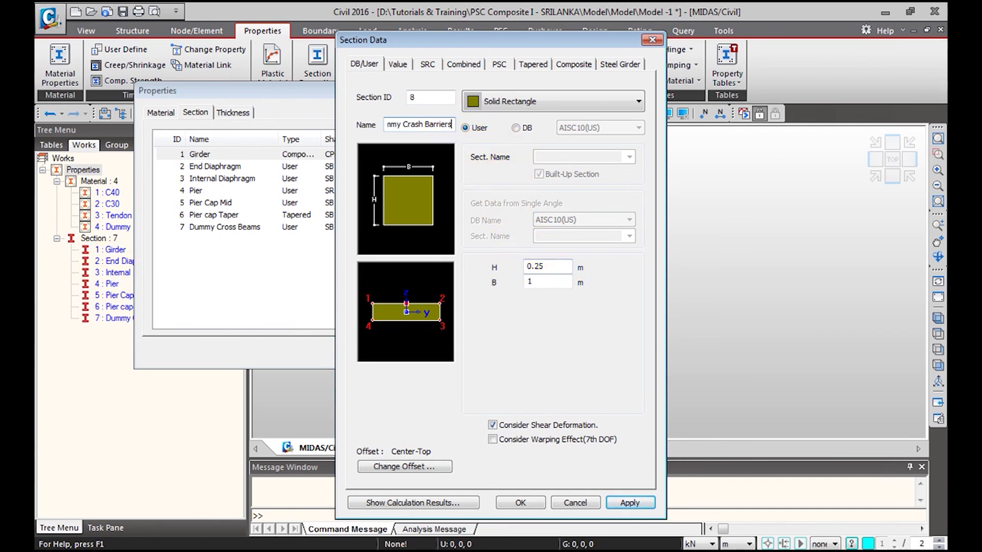
left_click(542, 283)
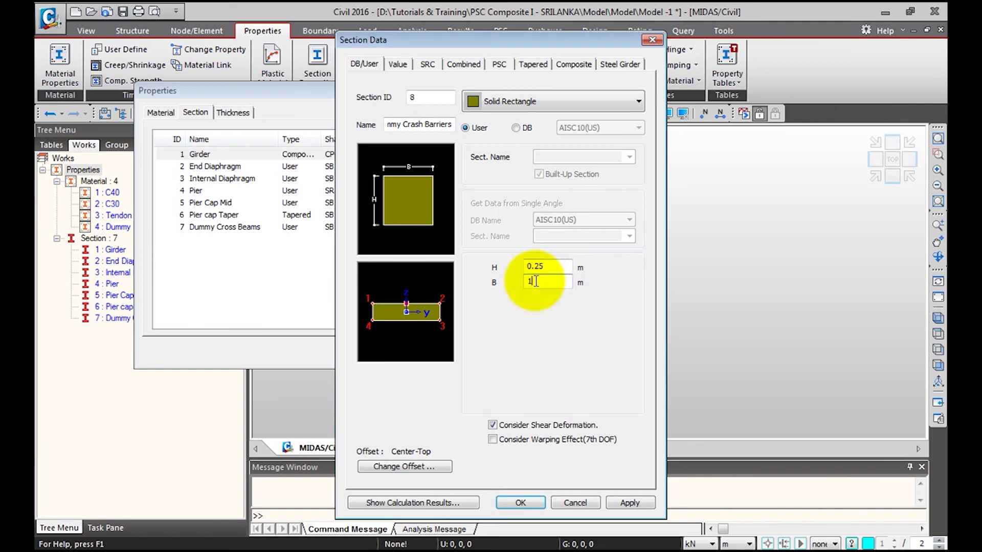
type("0.25")
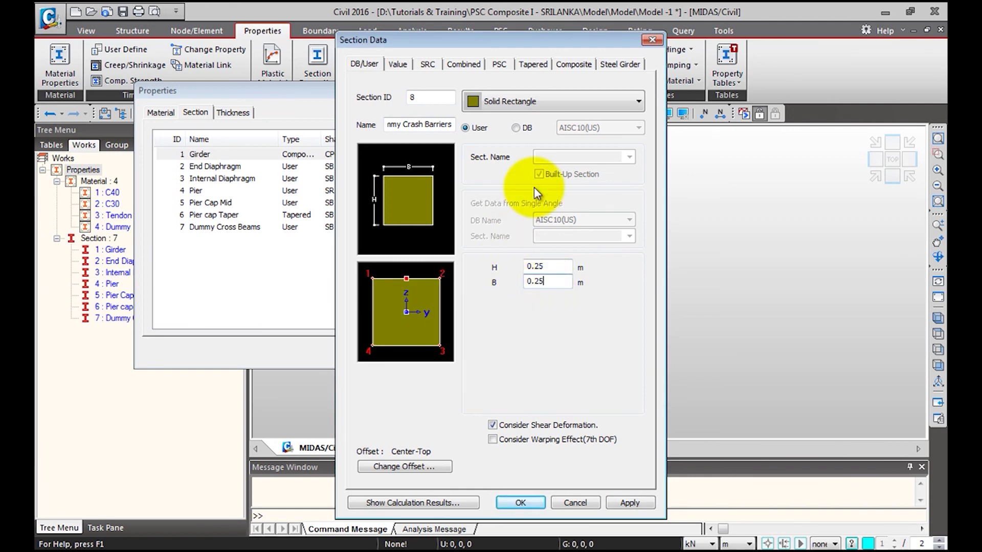
left_click(530, 498)
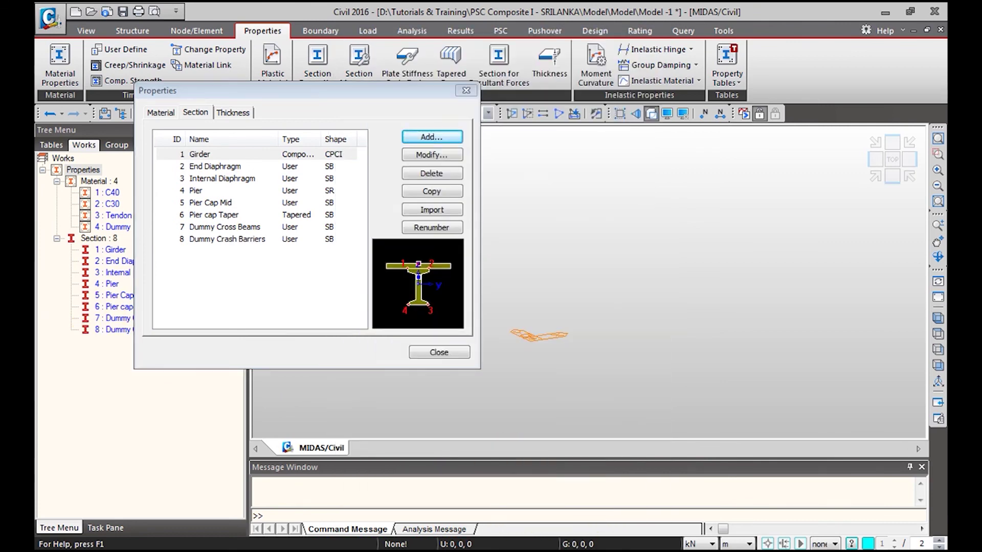